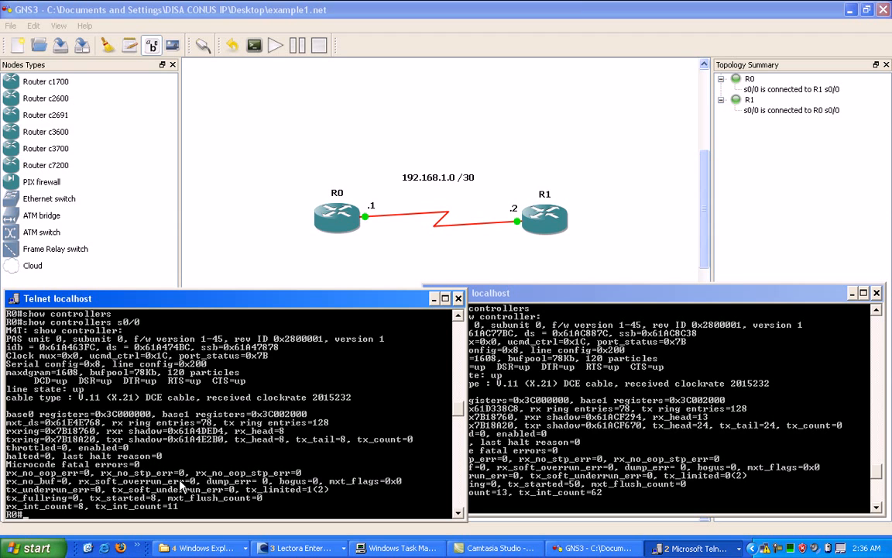
Show the s0/0 interface details on R0 and review the full output, including its counters.
{"action": "type", "text": "int s0/0"}
{"action": "key", "text": "Return"}
{"action": "key", "text": "space"}
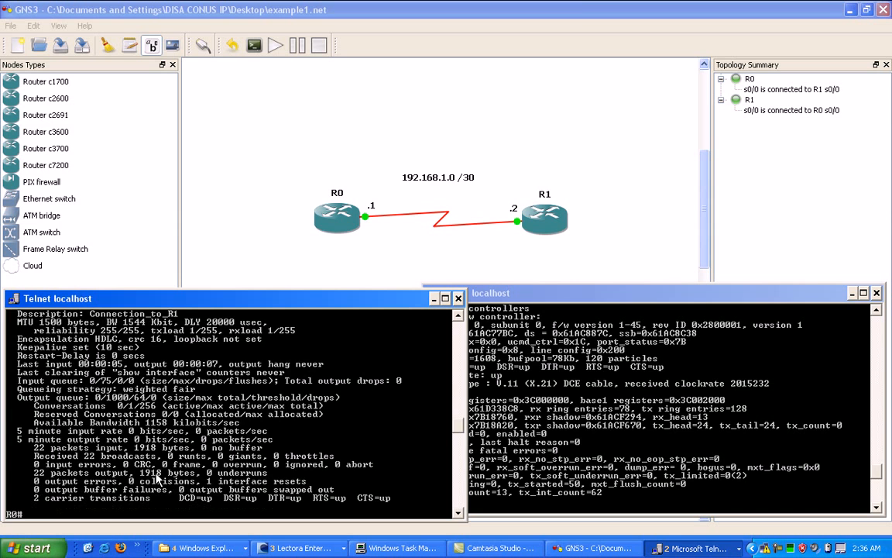
{"action": "scroll", "coordinate": [86, 434], "scroll_direction": "up", "scroll_amount": 3}
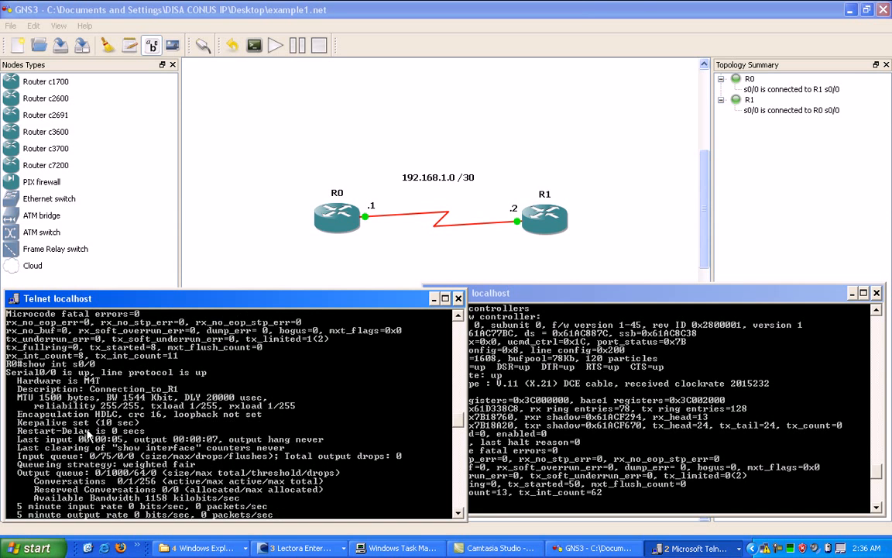
{"action": "scroll", "coordinate": [121, 380], "scroll_direction": "down", "scroll_amount": 3}
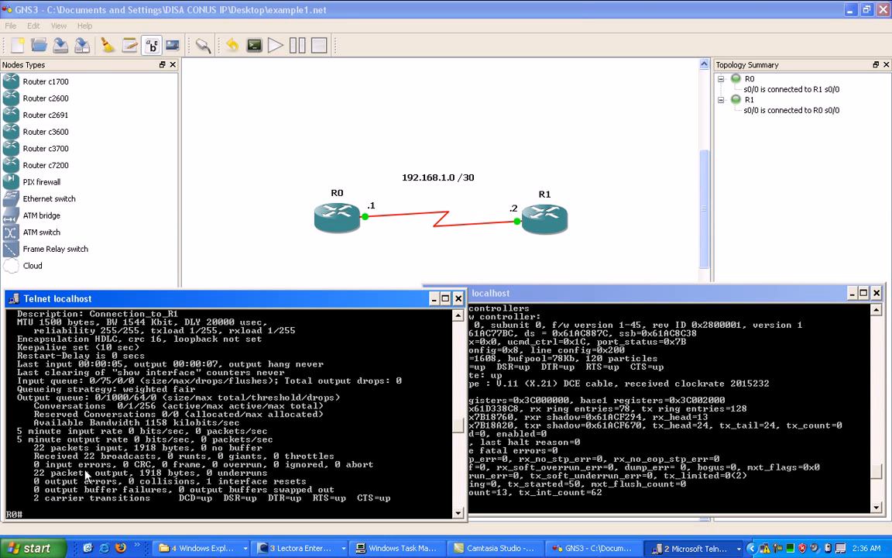
Show the s0/0 interface details on R1.
{"action": "left_click", "coordinate": [600, 408]}
{"action": "key", "text": "Up"}
{"action": "key", "text": "BackSpace"}
{"action": "key", "text": "BackSpace"}
{"action": "key", "text": "BackSpace"}
{"action": "key", "text": "BackSpace"}
{"action": "key", "text": "BackSpace"}
{"action": "key", "text": "BackSpace"}
{"action": "key", "text": "BackSpace"}
{"action": "key", "text": "BackSpace"}
{"action": "key", "text": "BackSpace"}
{"action": "key", "text": "BackSpace"}
{"action": "key", "text": "BackSpace"}
{"action": "type", "text": "int "}
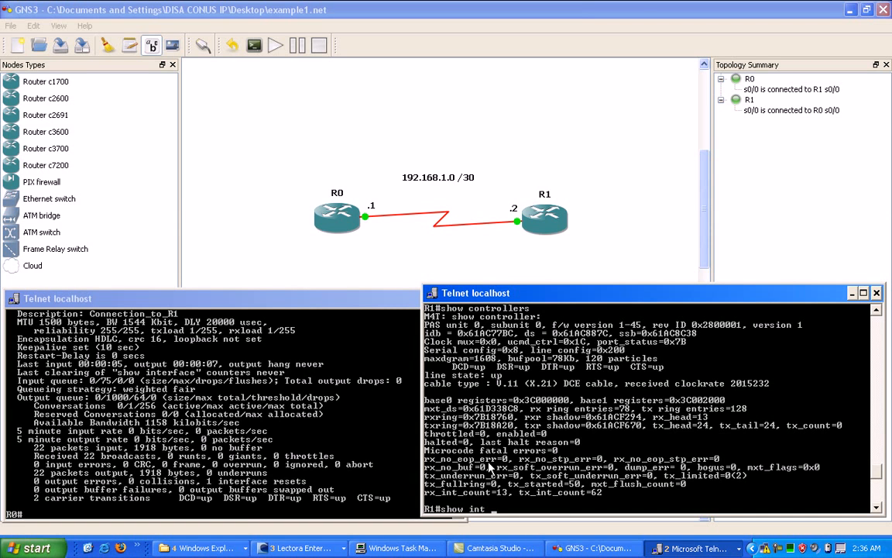
{"action": "type", "text": "s0/0"}
{"action": "key", "text": "Return"}
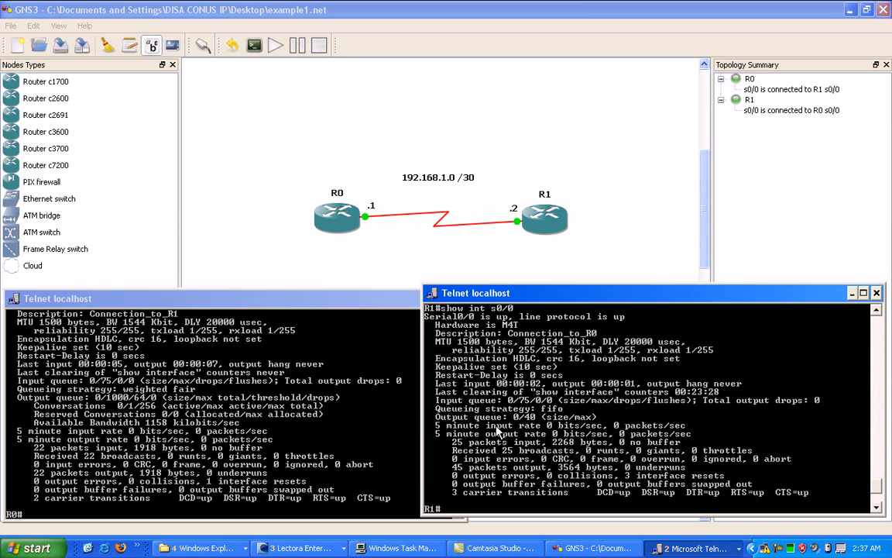
Clear the s0/0 counters on R1 and show the interface details again.
{"action": "type", "text": "clear counters s0/0"}
{"action": "key", "text": "Return"}
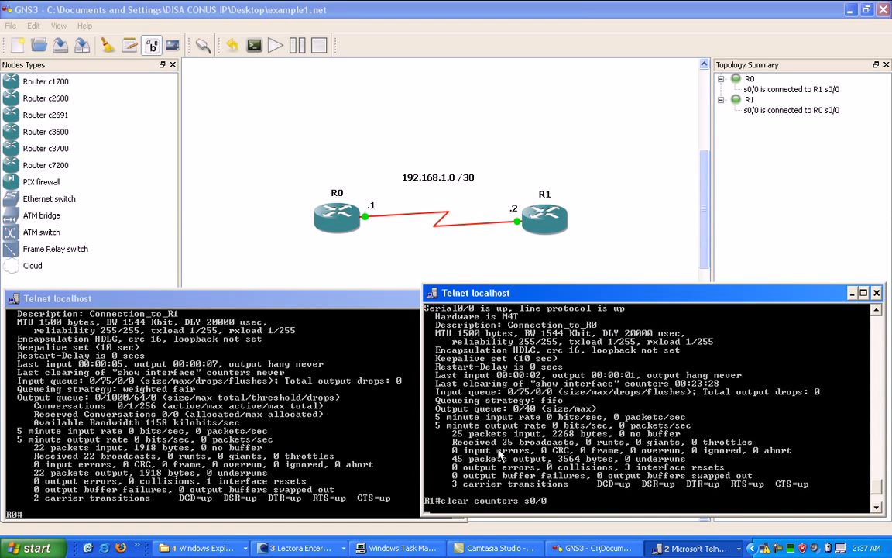
{"action": "key", "text": "Return"}
{"action": "key", "text": "Up"}
{"action": "key", "text": "Up"}
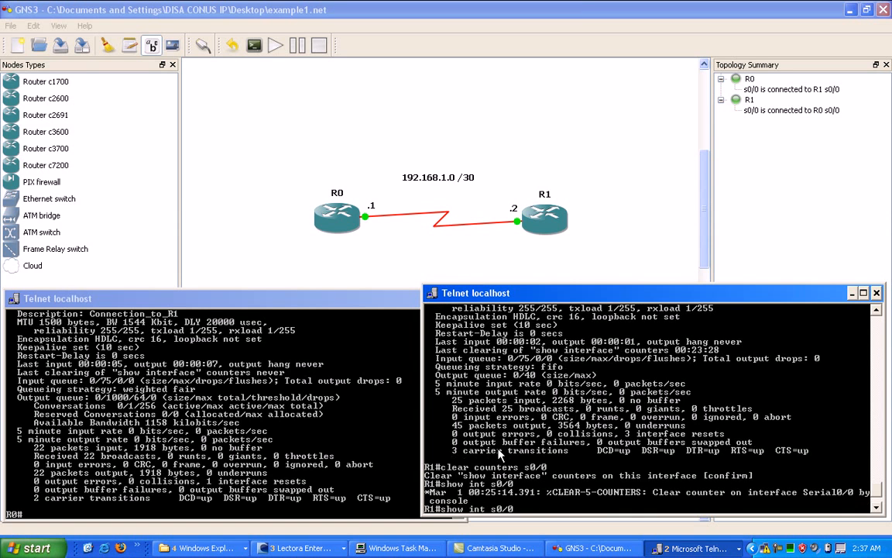
{"action": "key", "text": "Return"}
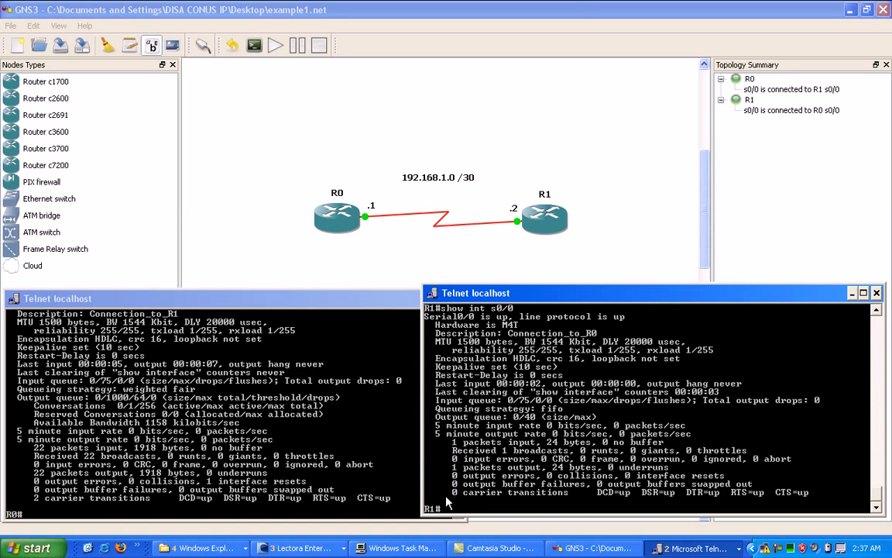
Clear the s0/0 counters on R0 and show that interface's details again.
{"action": "left_click", "coordinate": [177, 453]}
{"action": "type", "text": "clea"}
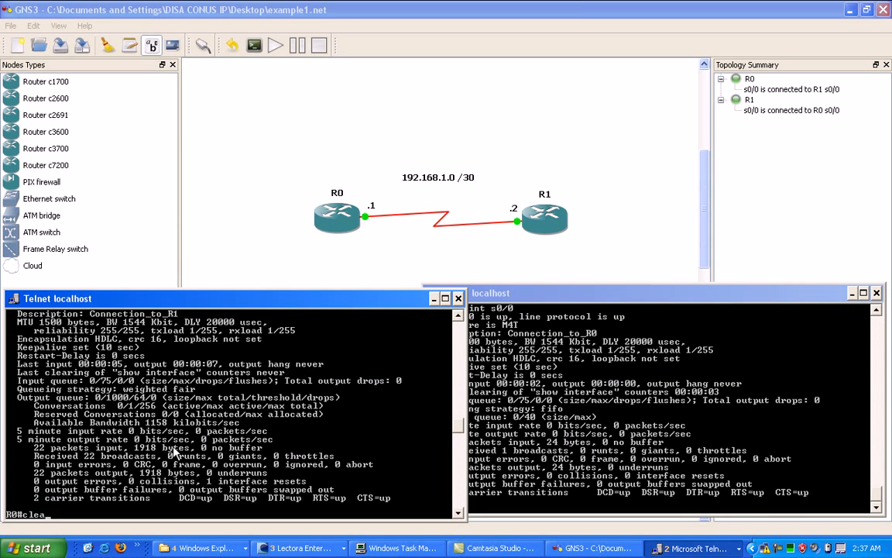
{"action": "type", "text": "r counters s0/0"}
{"action": "key", "text": "Return"}
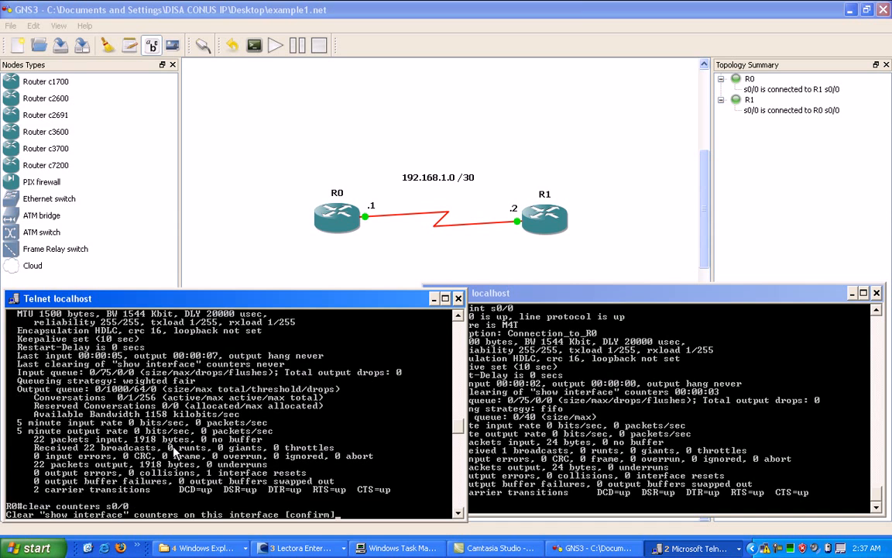
{"action": "key", "text": "Return"}
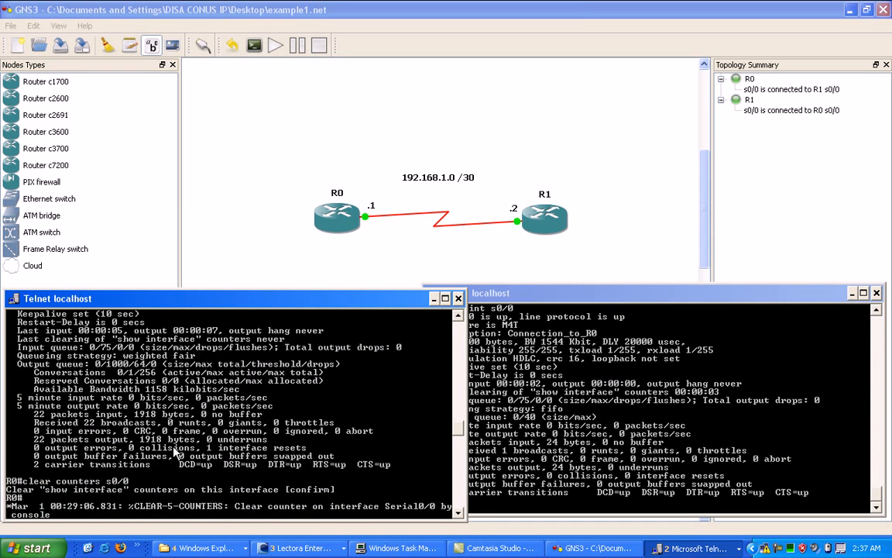
{"action": "key", "text": "Return"}
{"action": "key", "text": "Return"}
{"action": "key", "text": "Return"}
{"action": "key", "text": "Up"}
{"action": "key", "text": "Up"}
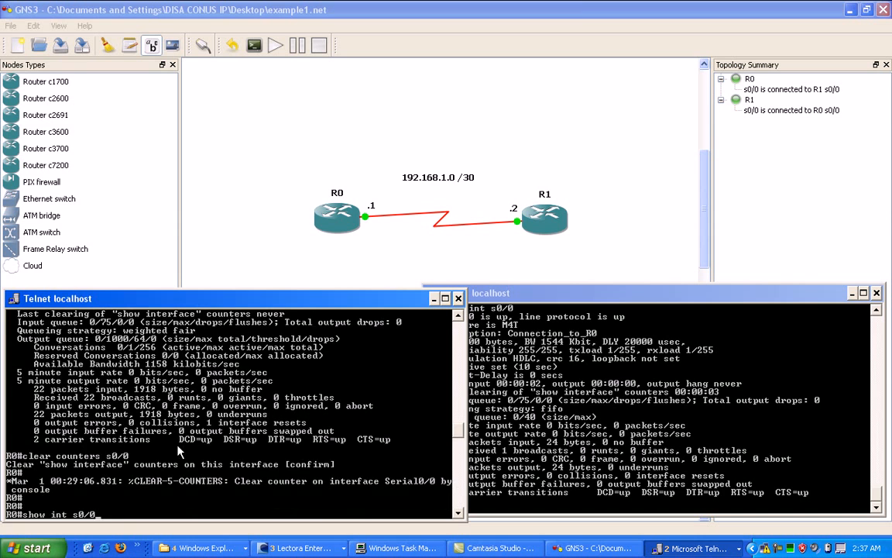
{"action": "key", "text": "Return"}
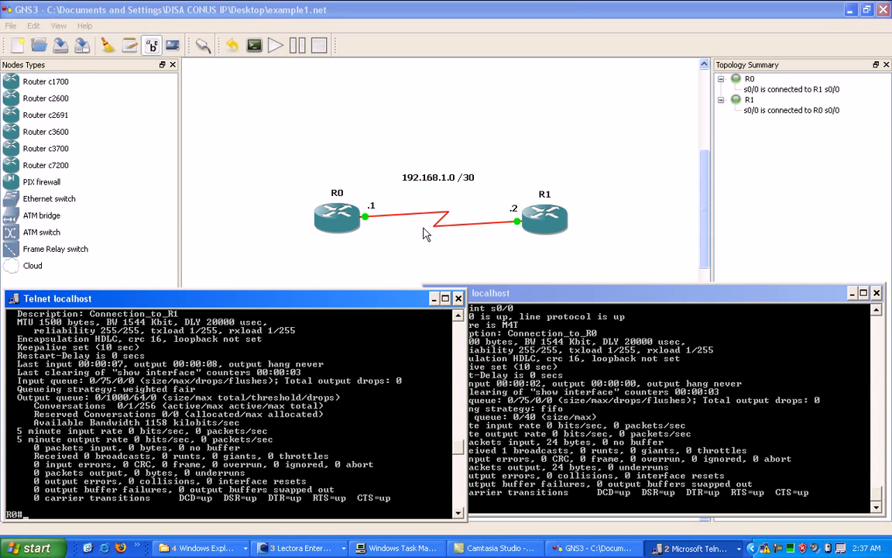
Add a "DCE" note to the topology just below R0's end of the serial link.
{"action": "left_click", "coordinate": [128, 53]}
{"action": "type", "text": "DCE"}
{"action": "left_click", "coordinate": [388, 263]}
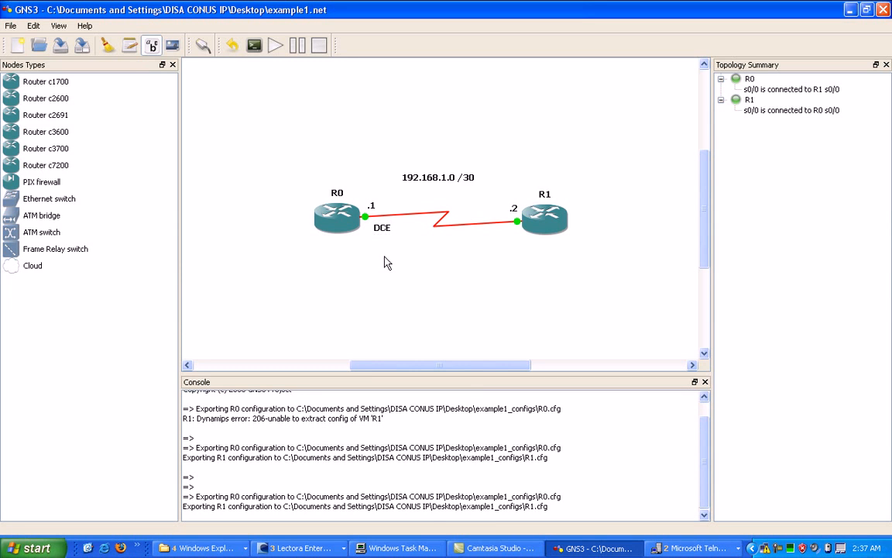
{"action": "left_click_drag", "start_coordinate": [383, 231], "coordinate": [379, 229]}
{"action": "left_click", "coordinate": [470, 243]}
Add a "DTE" note to the topology just below R1's end of the serial link.
{"action": "left_click", "coordinate": [128, 45]}
{"action": "left_click", "coordinate": [495, 231]}
{"action": "type", "text": "DTE"}
{"action": "left_click", "coordinate": [407, 320]}
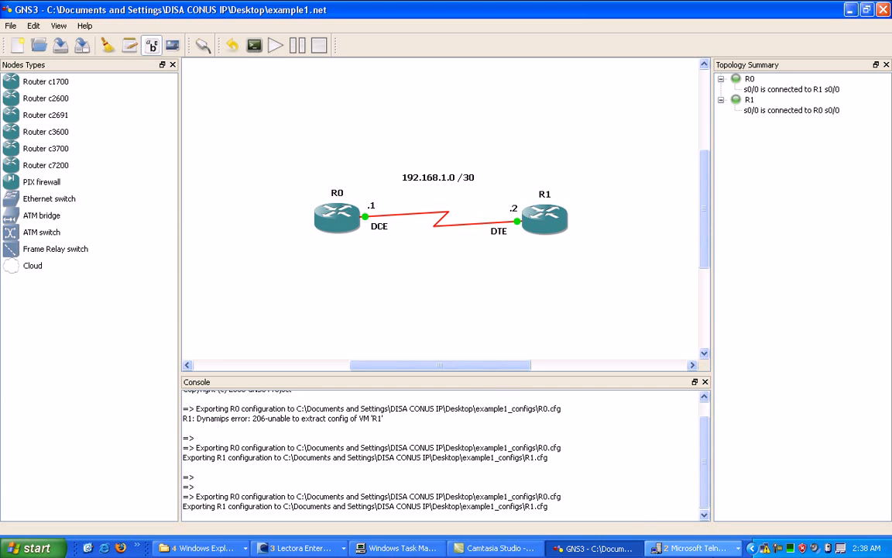
Bring both Telnet router consoles back to the front and make R0's console active.
{"action": "left_click", "coordinate": [693, 548]}
{"action": "left_click", "coordinate": [695, 524]}
{"action": "left_click", "coordinate": [694, 547]}
{"action": "left_click", "coordinate": [695, 511]}
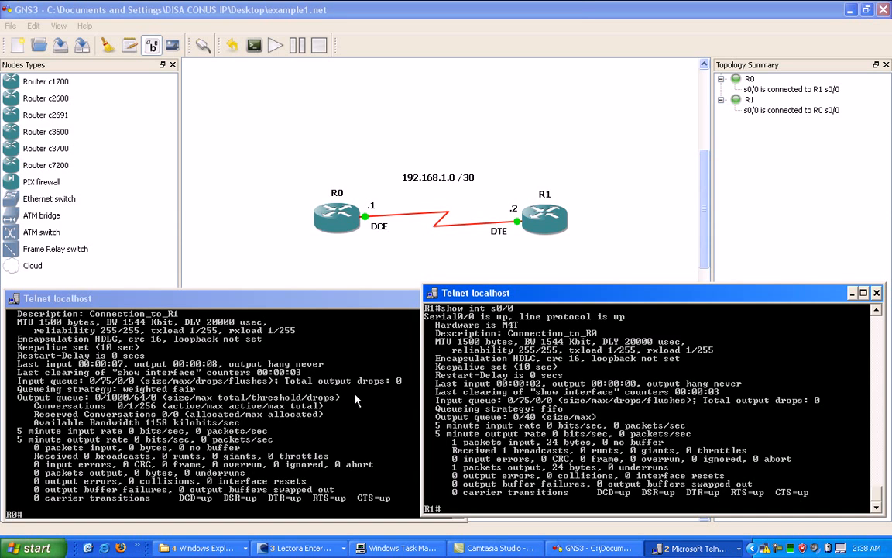
{"action": "left_click", "coordinate": [267, 356]}
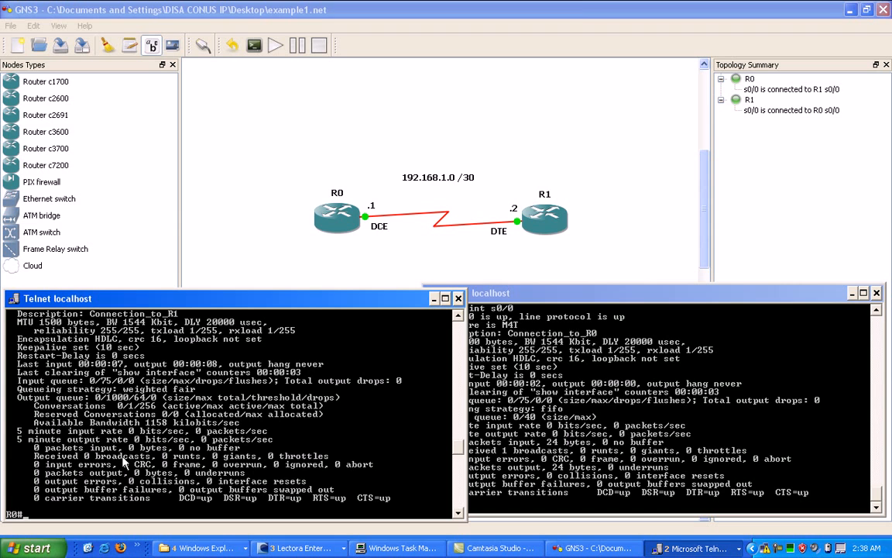
Enter interface configuration for s0/0 on R0 and list the accepted clock rate values.
{"action": "type", "text": "config t"}
{"action": "key", "text": "Return"}
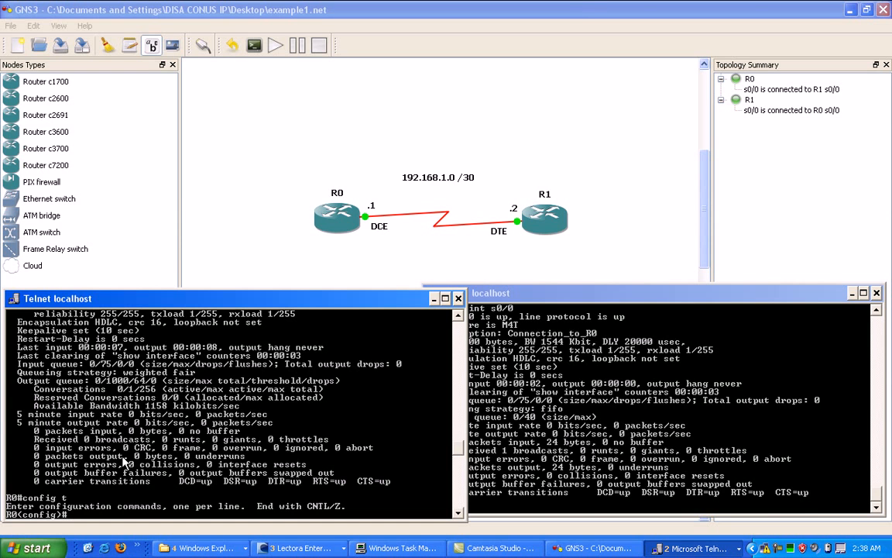
{"action": "type", "text": "int s0/0"}
{"action": "key", "text": "Return"}
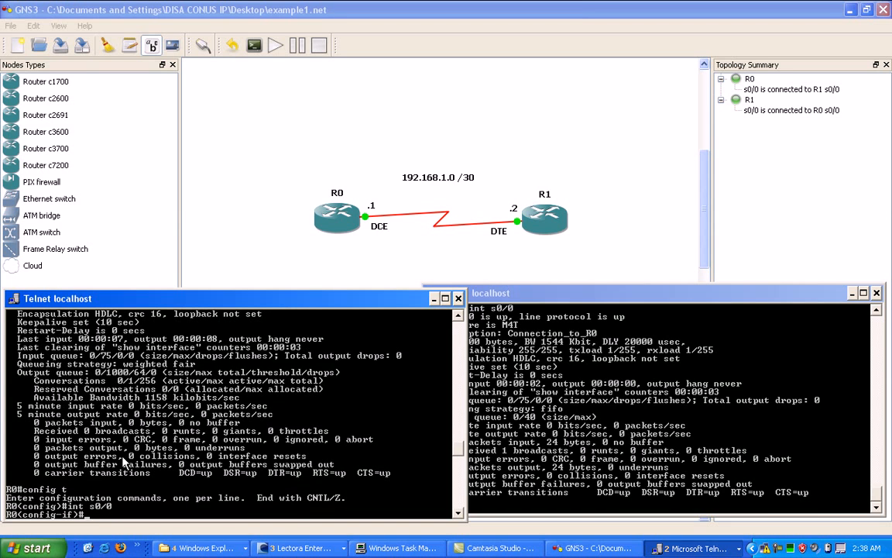
{"action": "type", "text": "clock"}
{"action": "key", "text": "Tab"}
{"action": "type", "text": "rate"}
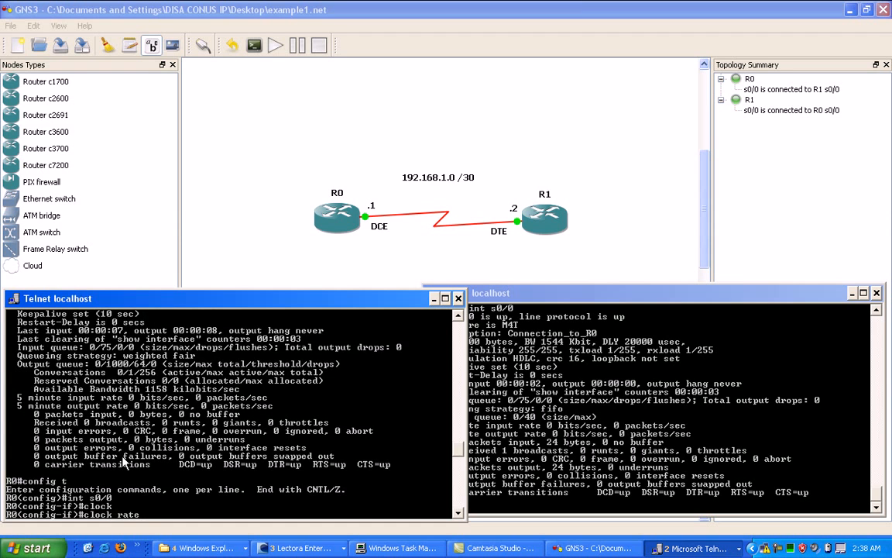
{"action": "key", "text": "Tab"}
{"action": "type", "text": "?"}
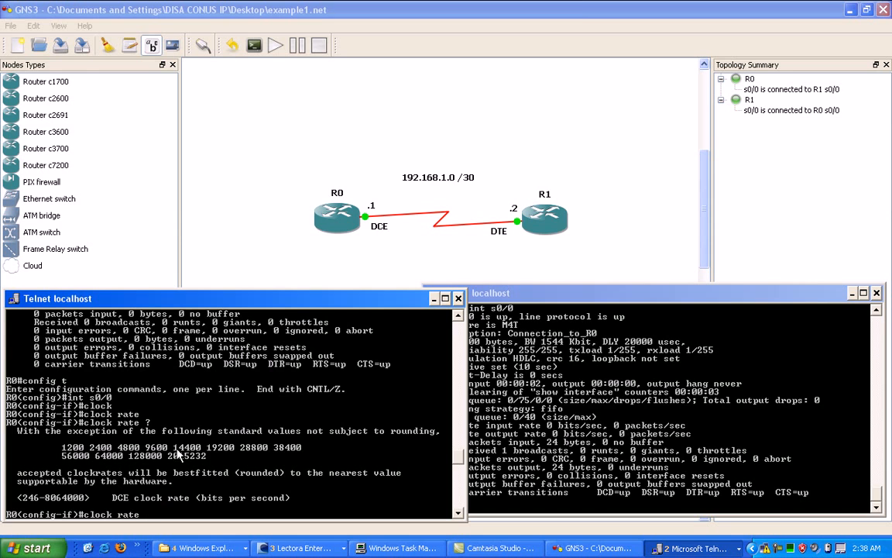
Set the clock rate of R0's s0/0 to 128000 and leave configuration mode.
{"action": "type", "text": "128000"}
{"action": "key", "text": "Return"}
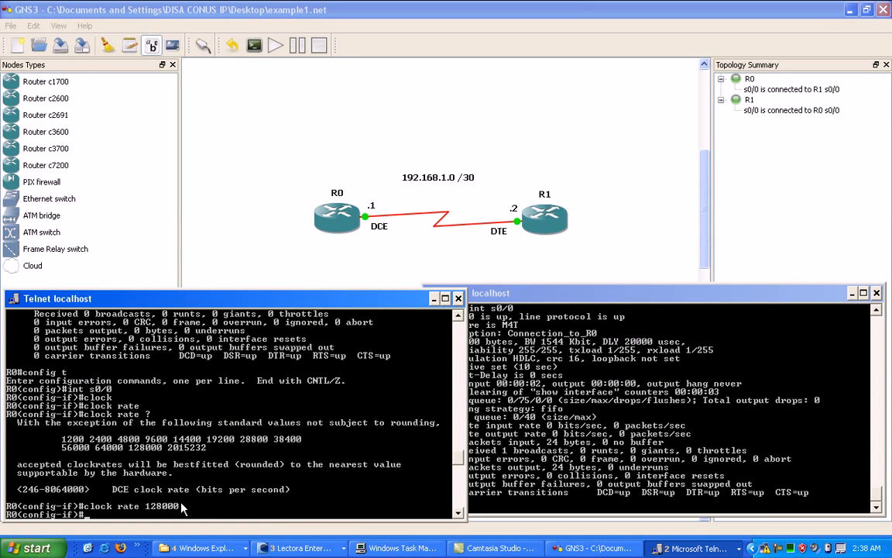
{"action": "type", "text": "end"}
{"action": "key", "text": "Return"}
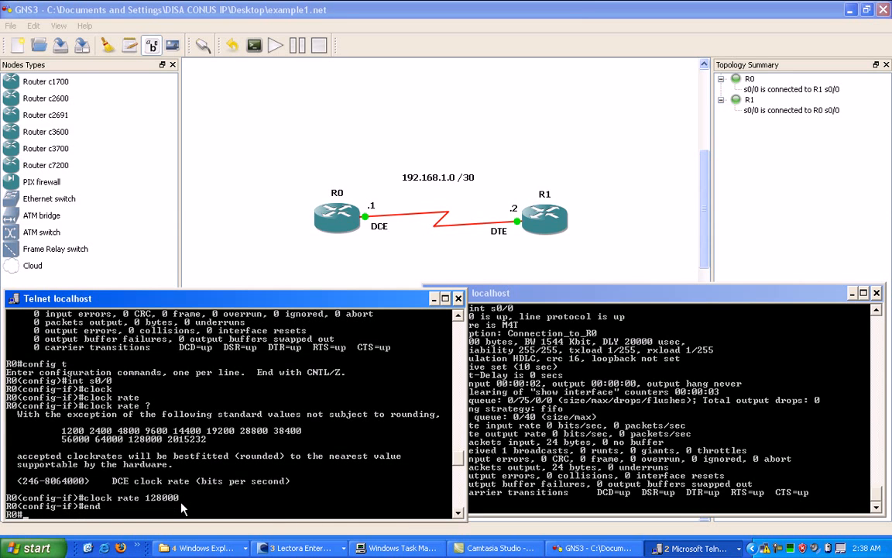
Display R0's running configuration as far as the serial interfaces to check the Serial0/0 clock rate.
{"action": "type", "text": "shw"}
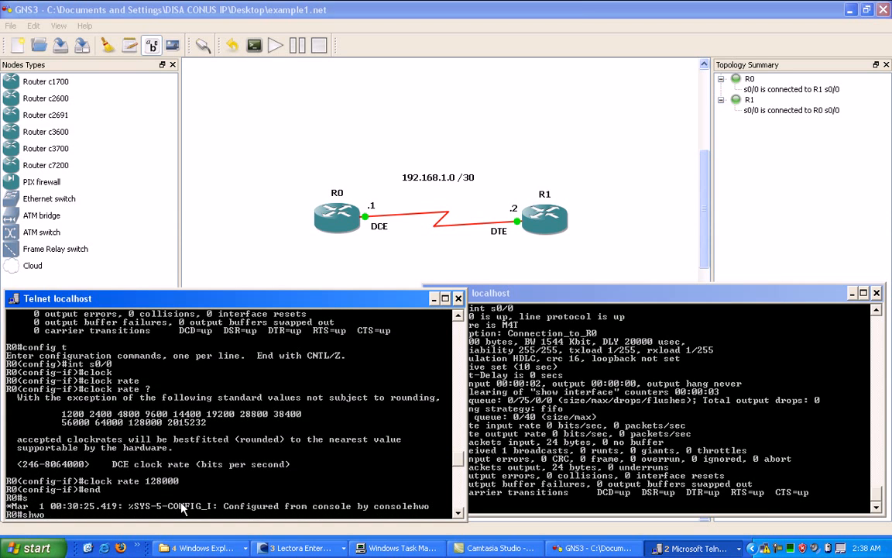
{"action": "key", "text": "BackSpace"}
{"action": "type", "text": "ow"}
{"action": "key", "text": "Tab"}
{"action": "type", "text": "run"}
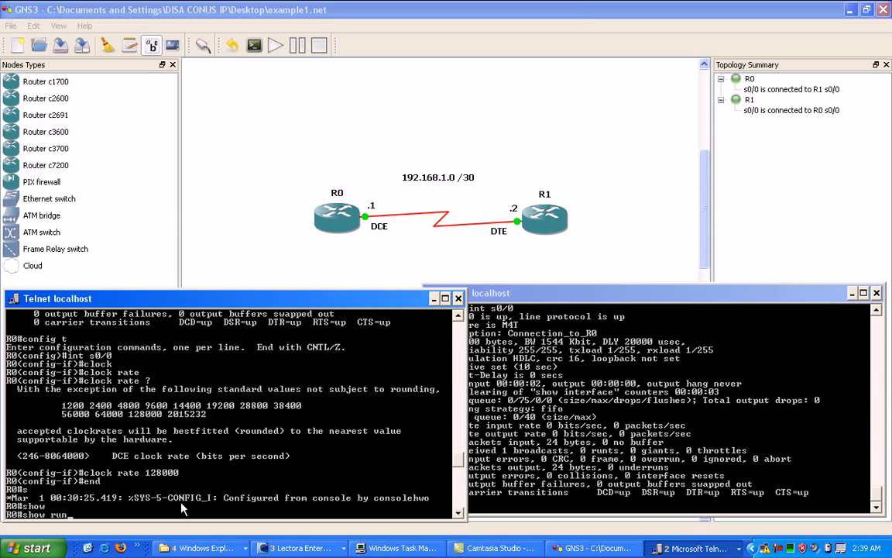
{"action": "key", "text": "Return"}
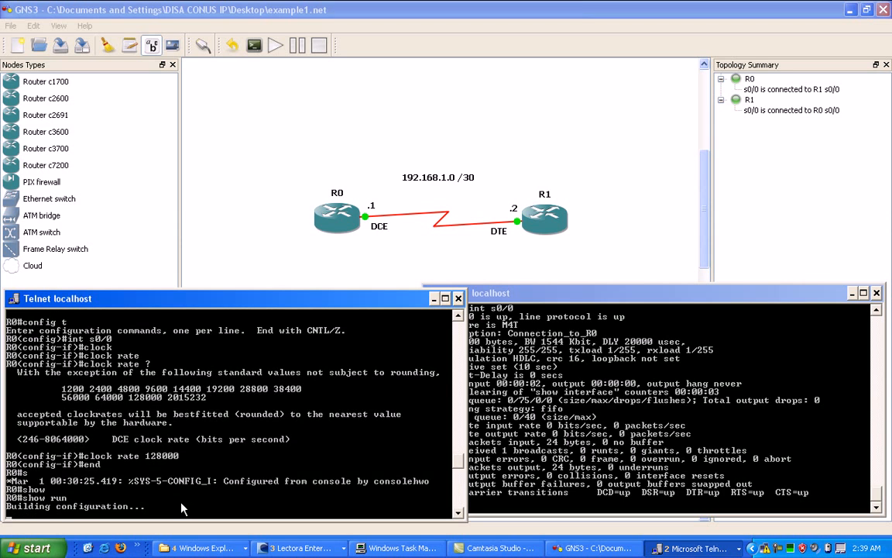
{"action": "key", "text": "space"}
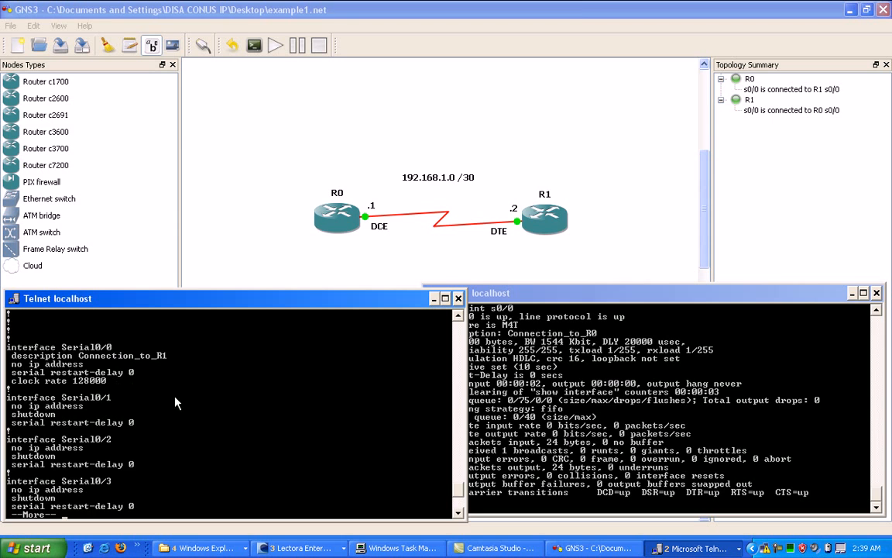
{"action": "key", "text": "space"}
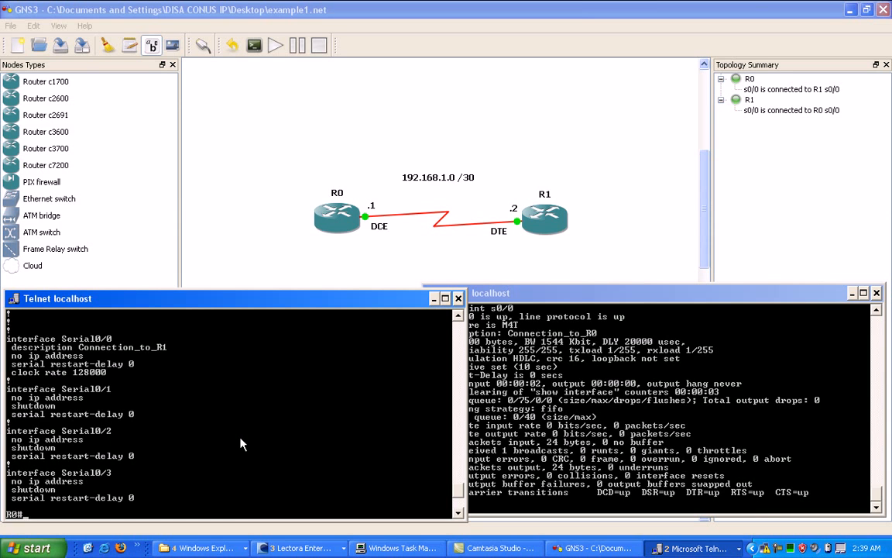
Show the s0/0 interface details on R0, examine the bandwidth and counters, and compare them with R1's output.
{"action": "type", "text": "show int s0/0"}
{"action": "key", "text": "Return"}
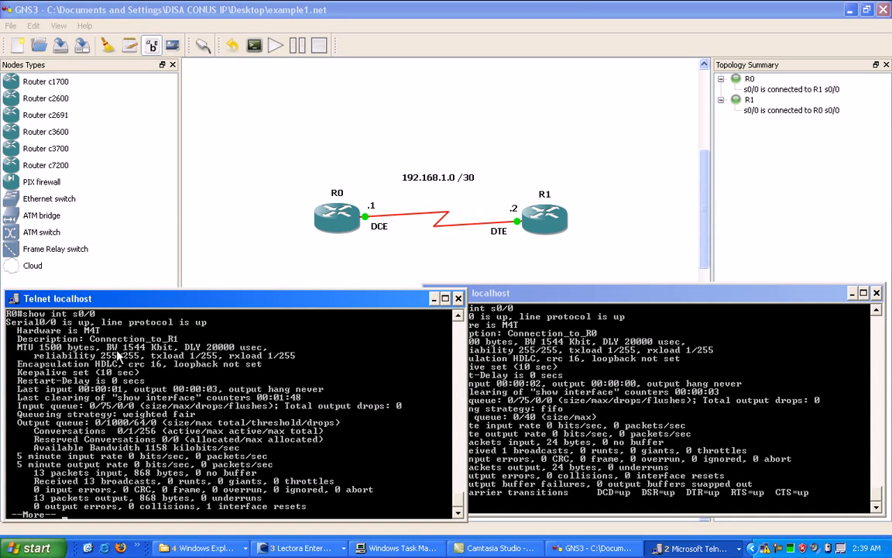
{"action": "key", "text": "space"}
{"action": "scroll", "coordinate": [108, 333], "scroll_direction": "up", "scroll_amount": 2}
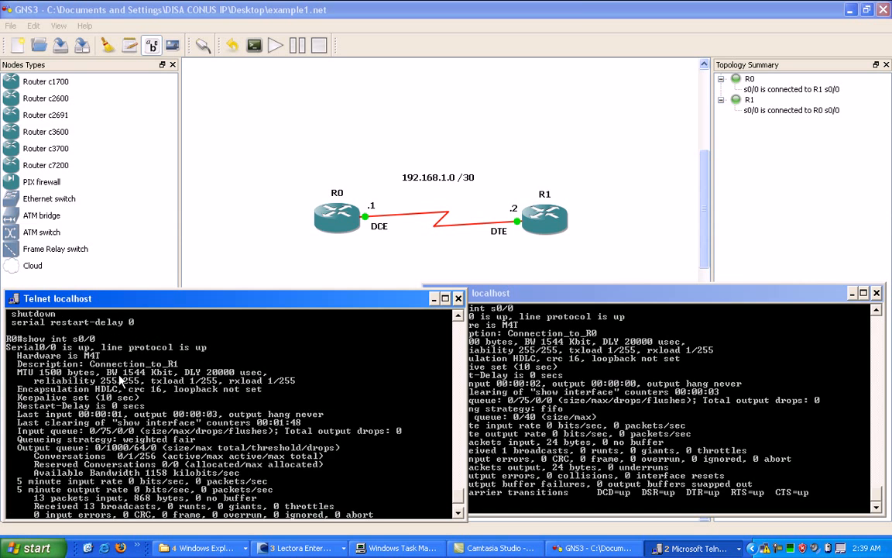
{"action": "scroll", "coordinate": [108, 345], "scroll_direction": "down", "scroll_amount": 1}
{"action": "scroll", "coordinate": [120, 377], "scroll_direction": "down", "scroll_amount": 1}
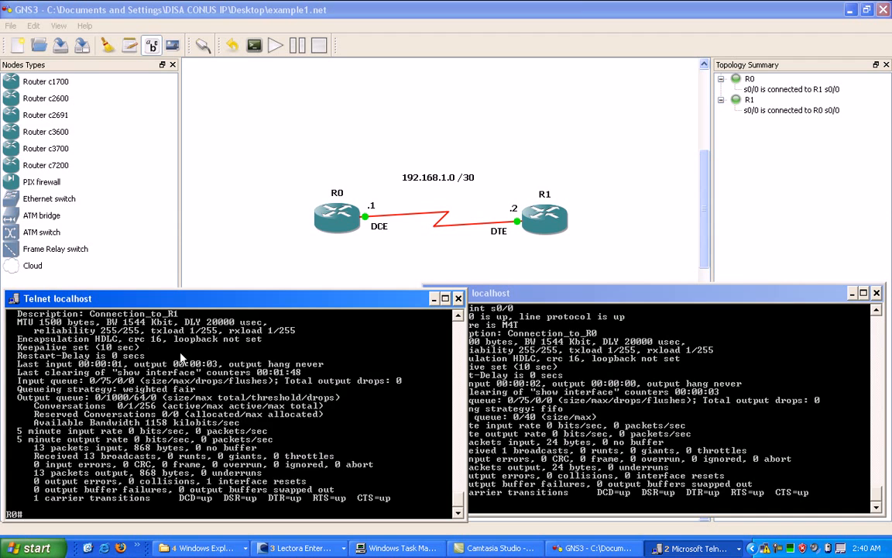
{"action": "scroll", "coordinate": [164, 322], "scroll_direction": "up", "scroll_amount": 1}
{"action": "scroll", "coordinate": [179, 357], "scroll_direction": "down", "scroll_amount": 1}
{"action": "left_click", "coordinate": [518, 327]}
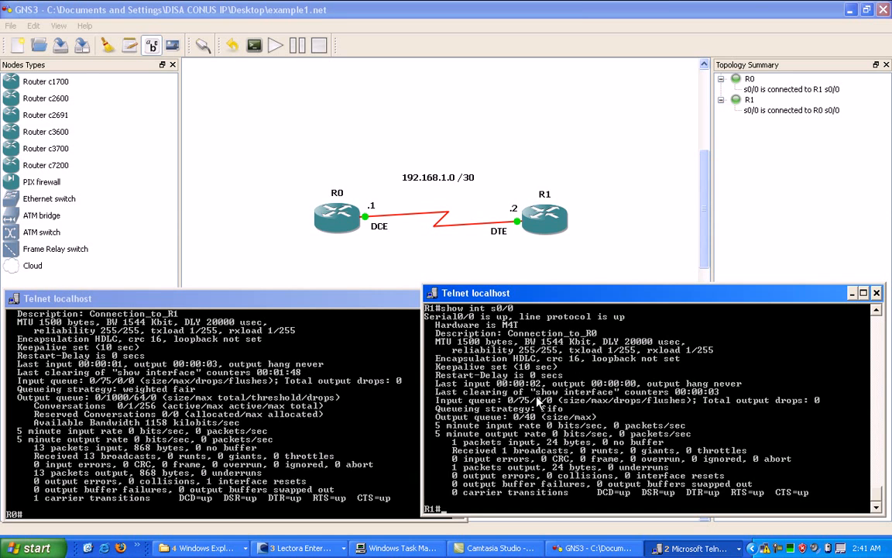
Assign IP address 192.168.1.1 with mask 255.255.255.252 to R0's s0/0 interface and leave configuration mode.
{"action": "left_click", "coordinate": [177, 389]}
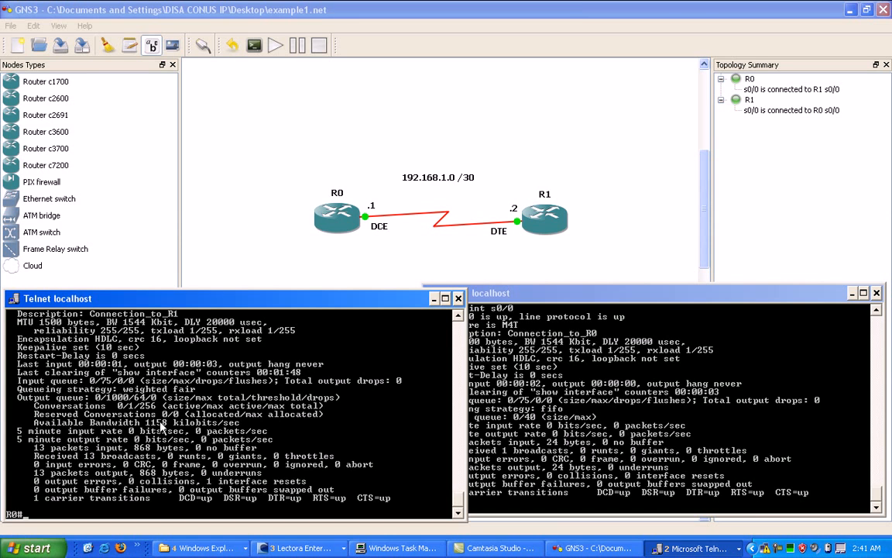
{"action": "type", "text": "config t"}
{"action": "key", "text": "Return"}
{"action": "type", "text": "int"}
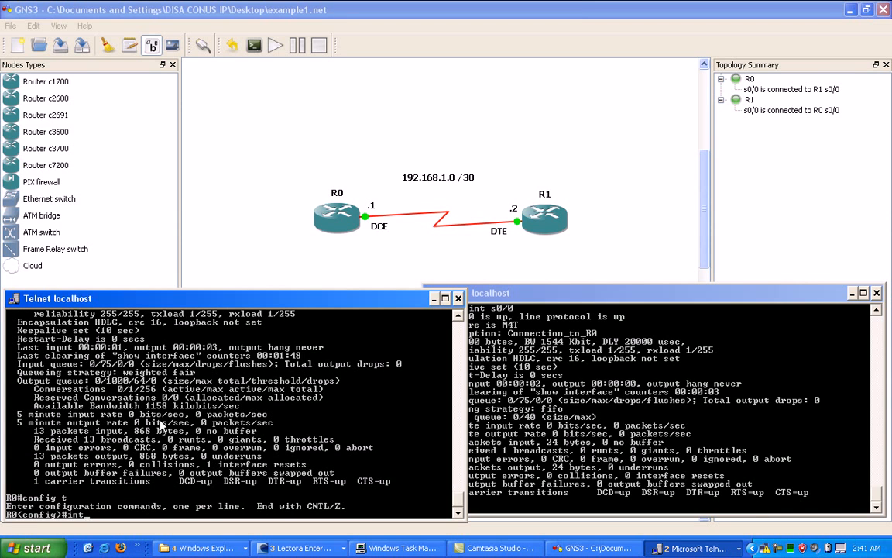
{"action": "type", "text": " s0/0"}
{"action": "key", "text": "Return"}
{"action": "type", "text": "ip addres"}
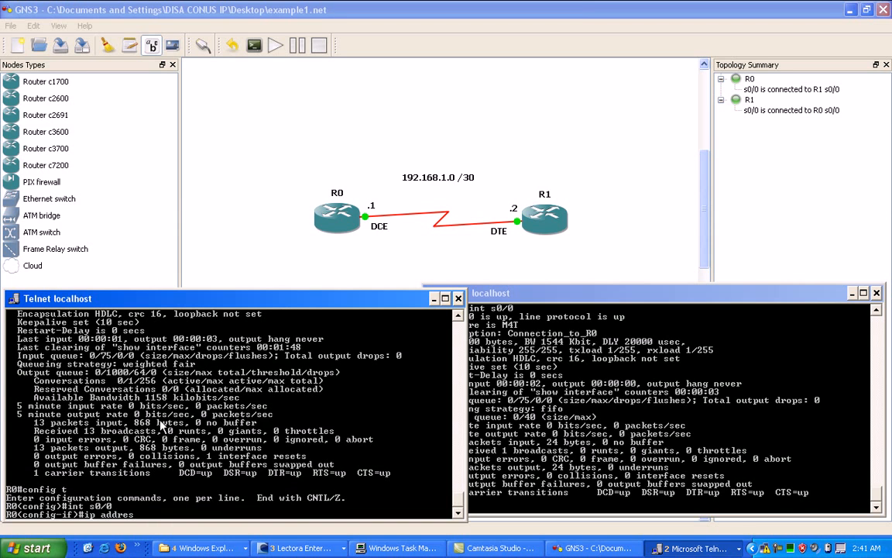
{"action": "key", "text": "Tab"}
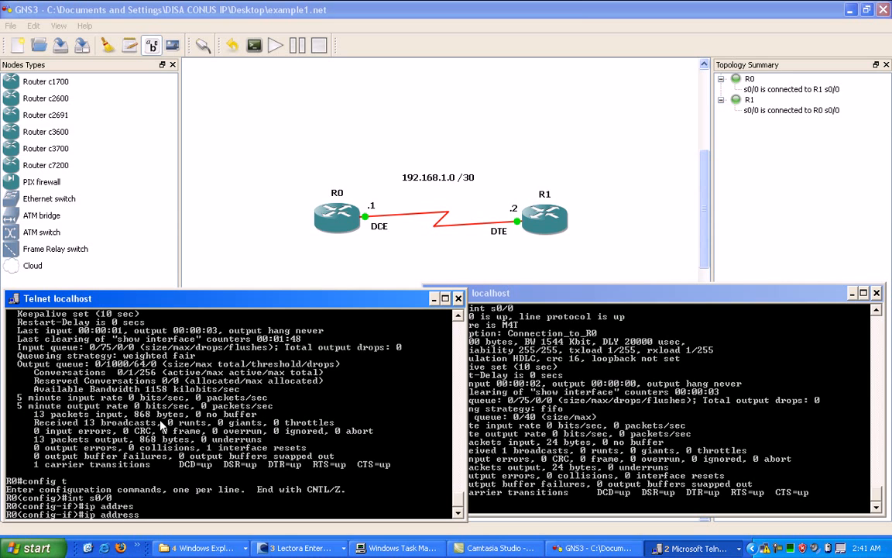
{"action": "type", "text": "192.168.1."}
{"action": "type", "text": "1 255.255.255.252"}
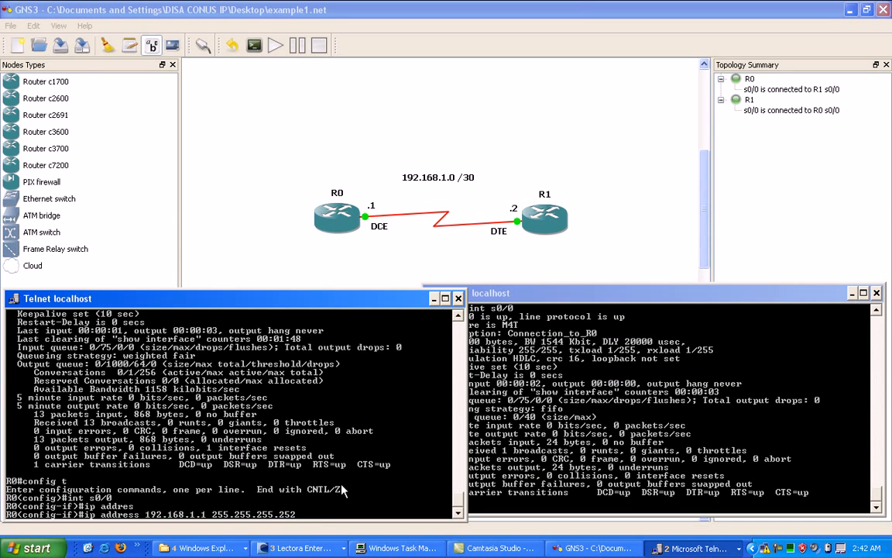
{"action": "key", "text": "Return"}
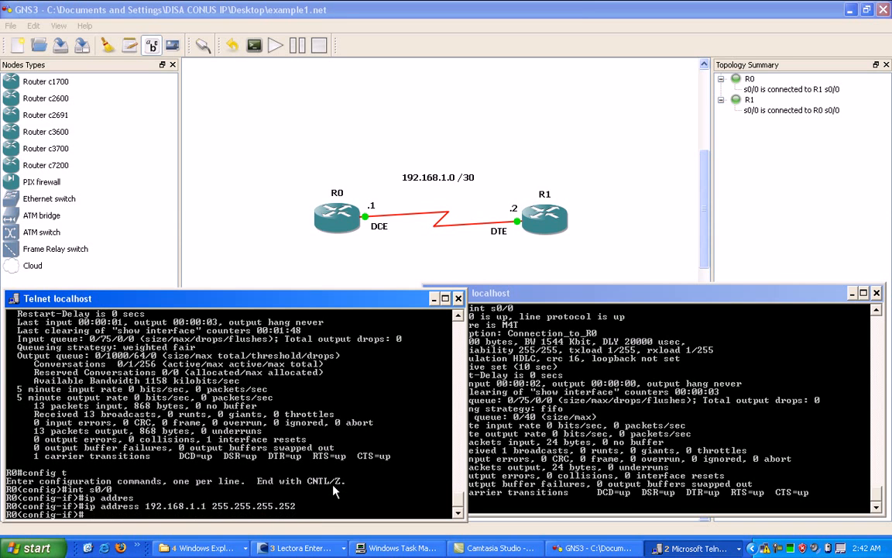
{"action": "type", "text": "end"}
{"action": "key", "text": "Return"}
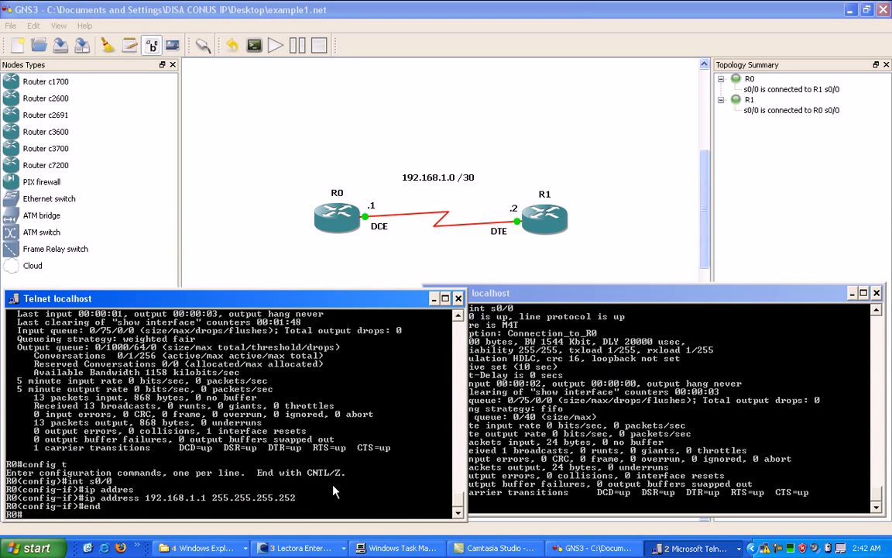
Assign IP address 192.168.1.2 with mask 255.255.255.252 to R1's s0/0 interface and leave configuration mode.
{"action": "left_click", "coordinate": [596, 463]}
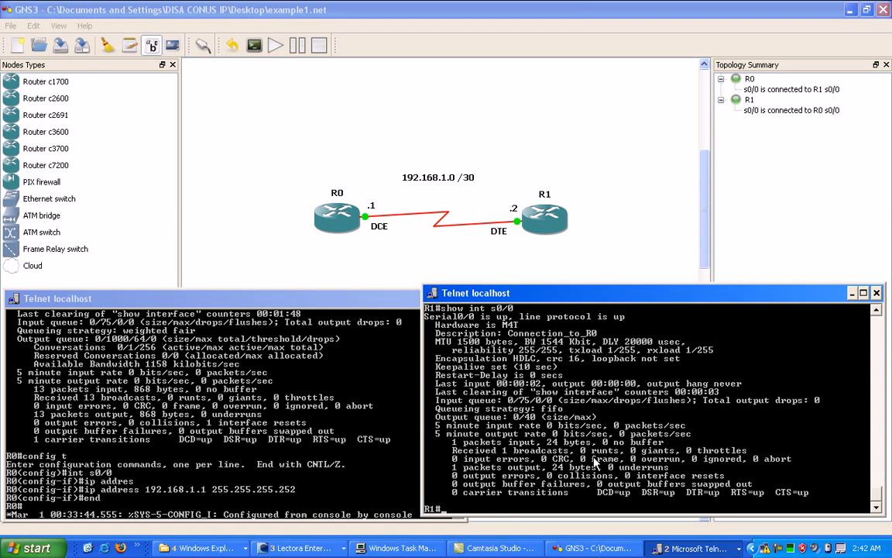
{"action": "type", "text": "config t"}
{"action": "key", "text": "Return"}
{"action": "type", "text": "int "}
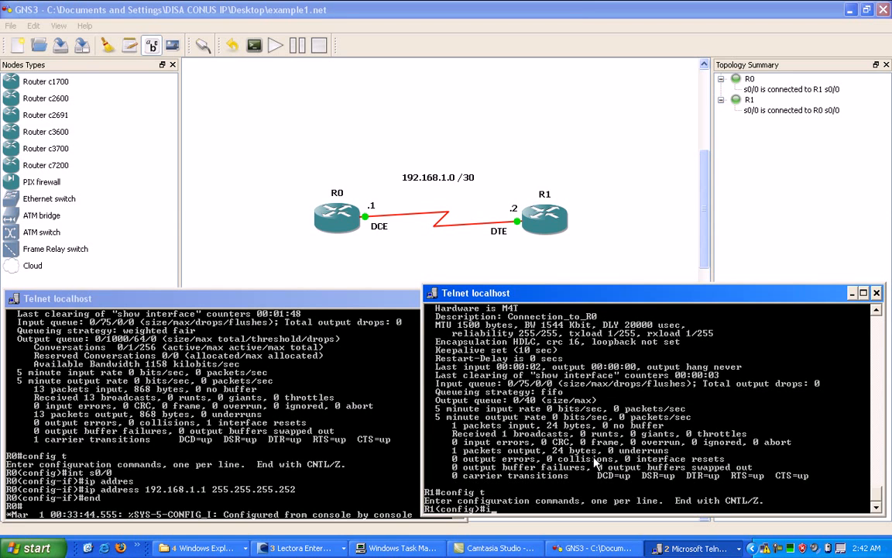
{"action": "type", "text": "s0/0"}
{"action": "key", "text": "Return"}
{"action": "type", "text": "ip addres"}
{"action": "key", "text": "Tab"}
{"action": "type", "text": "192.168."}
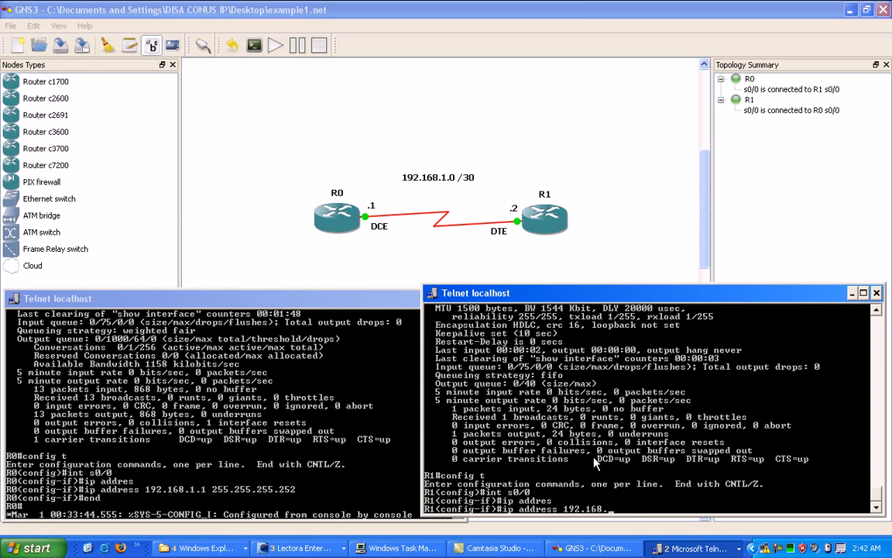
{"action": "type", "text": "1.2 255.255.255.252"}
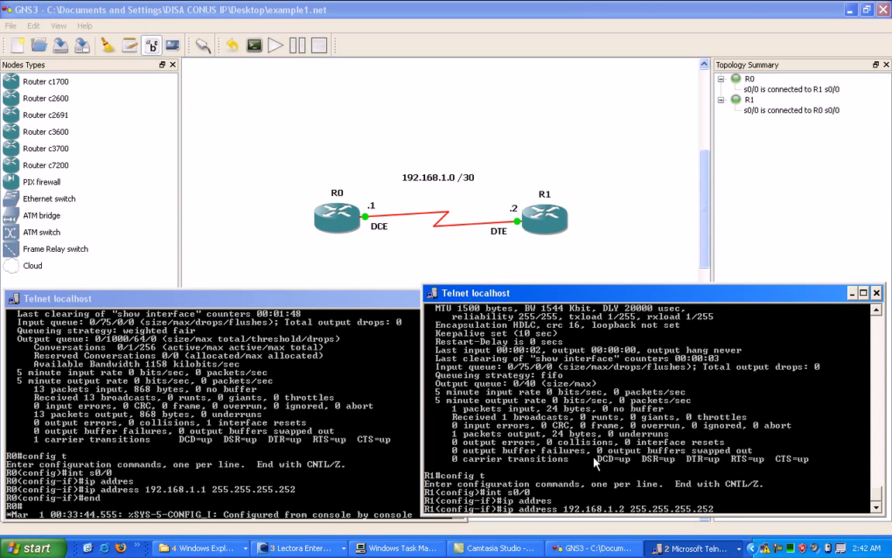
{"action": "key", "text": "Return"}
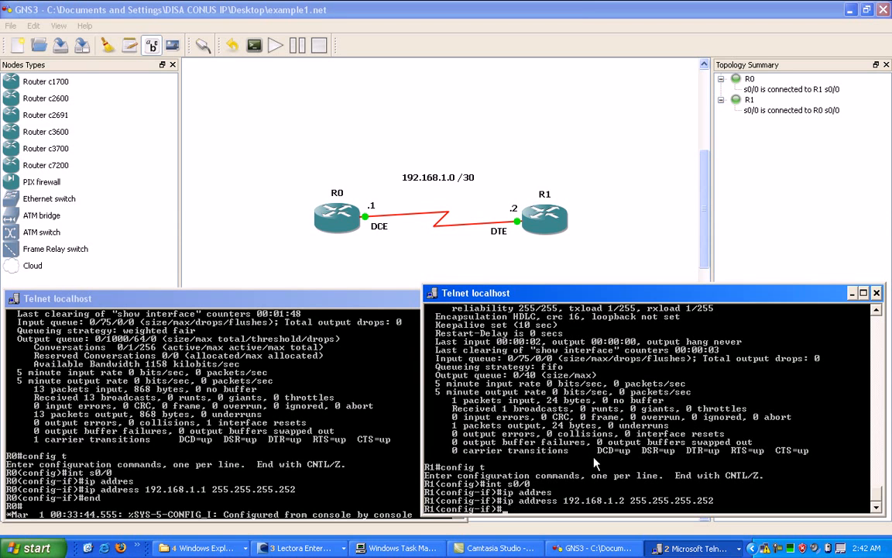
{"action": "type", "text": "end"}
{"action": "key", "text": "Return"}
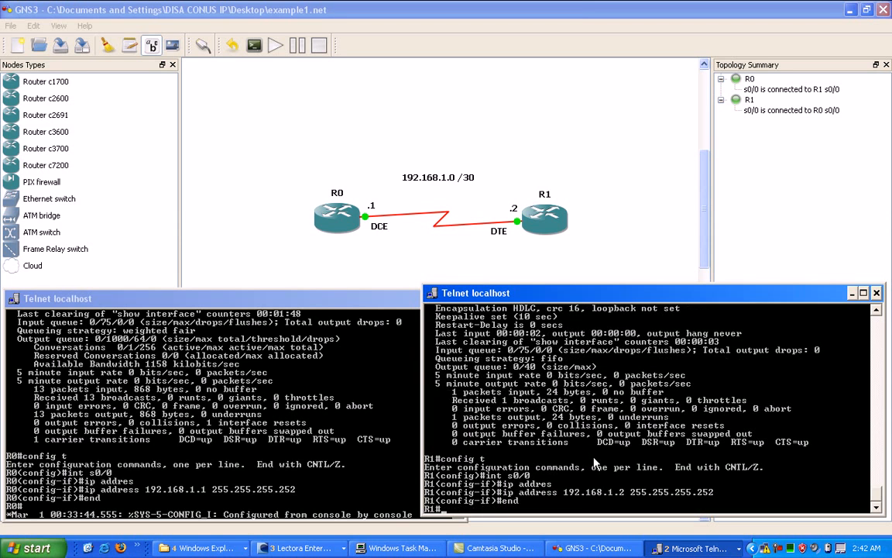
Show the full s0/0 interface details on R0 to check its configured IP address.
{"action": "left_click", "coordinate": [252, 431]}
{"action": "key", "text": "Return"}
{"action": "key", "text": "Return"}
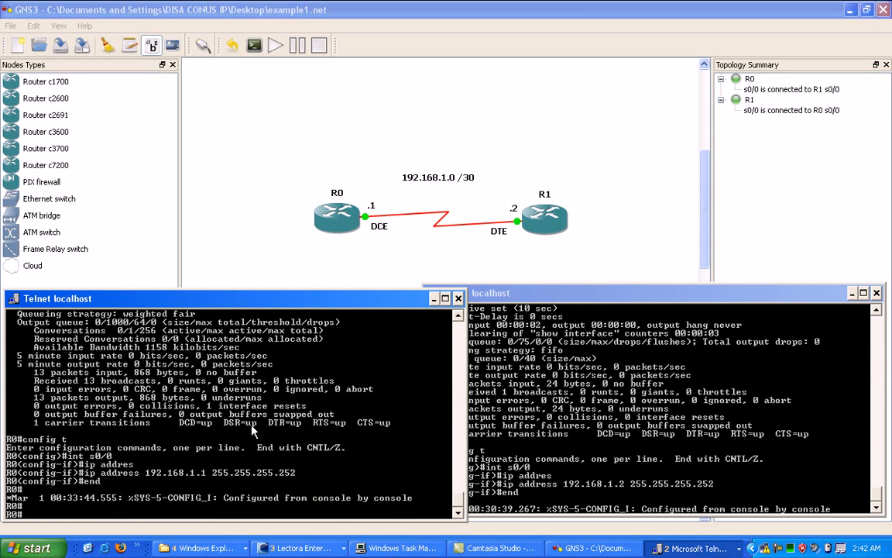
{"action": "type", "text": "show int s0/0"}
{"action": "key", "text": "Return"}
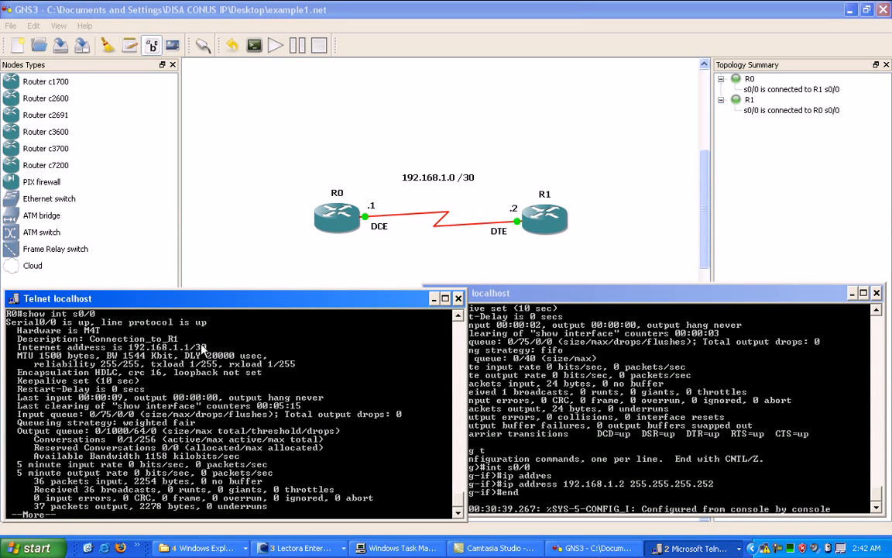
{"action": "key", "text": "space"}
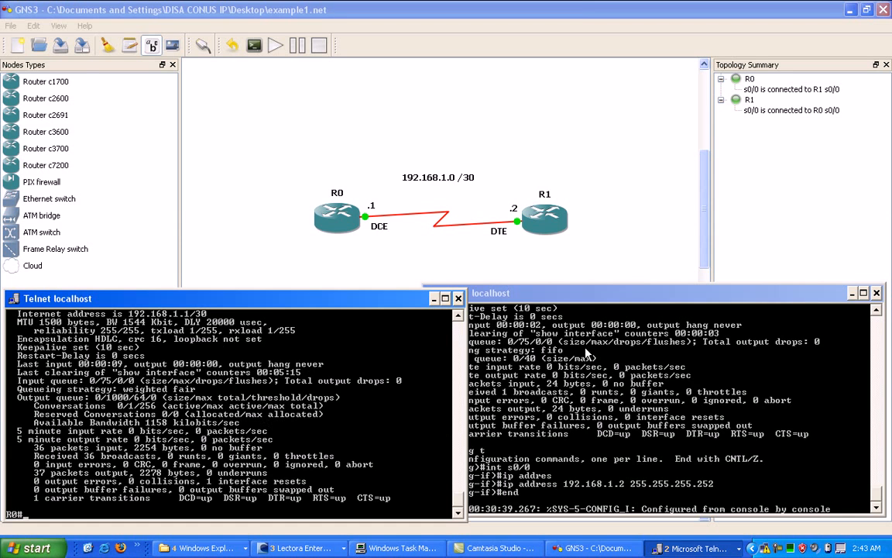
Show the full s0/0 interface details on R1 to check its configured IP address.
{"action": "left_click", "coordinate": [610, 359]}
{"action": "key", "text": "Return"}
{"action": "type", "text": "show int s0/"}
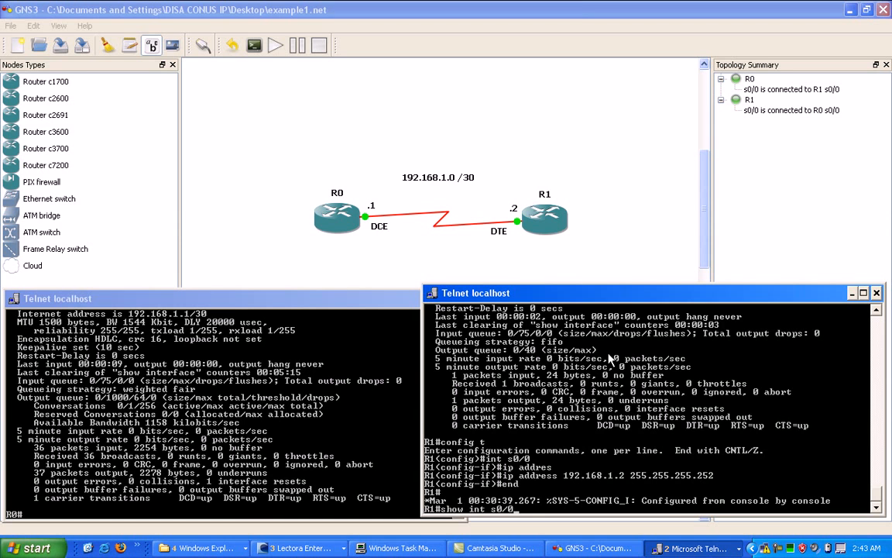
{"action": "type", "text": "0"}
{"action": "key", "text": "Return"}
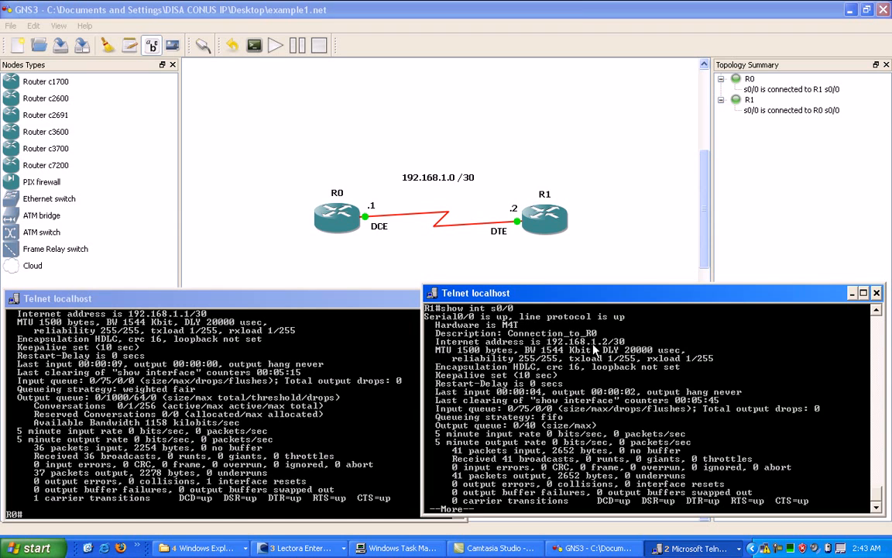
{"action": "key", "text": "space"}
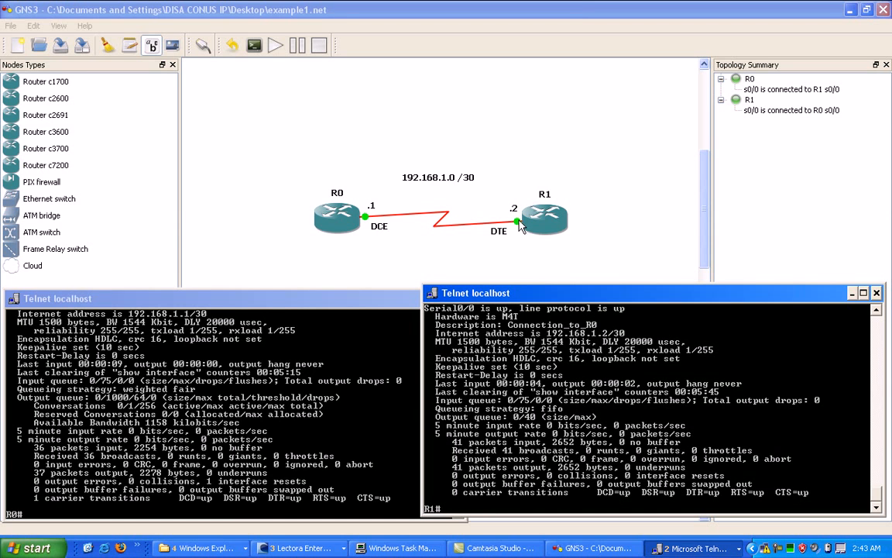
Examine the description, internet address, packet counters and line signals in R0's s0/0 output, then bring up R1's output for comparison.
{"action": "left_click", "coordinate": [263, 329]}
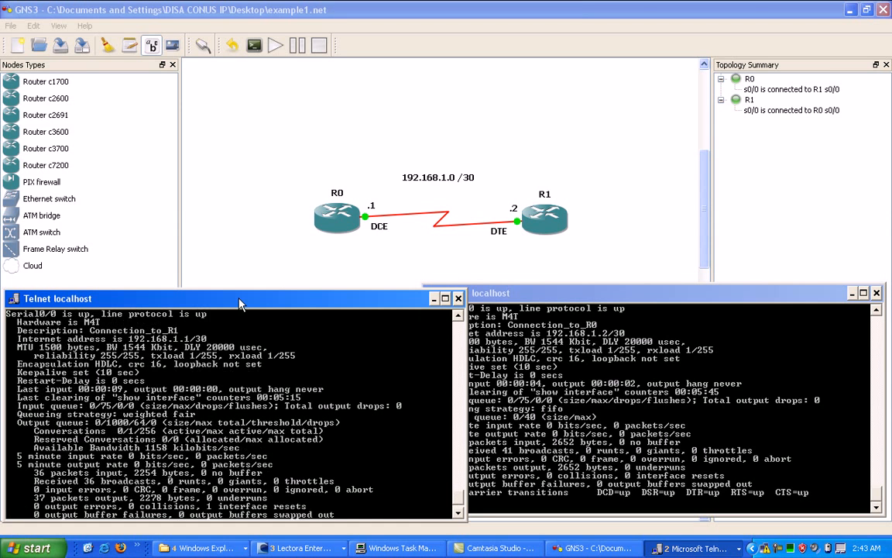
{"action": "scroll", "coordinate": [262, 377], "scroll_direction": "down", "scroll_amount": 1}
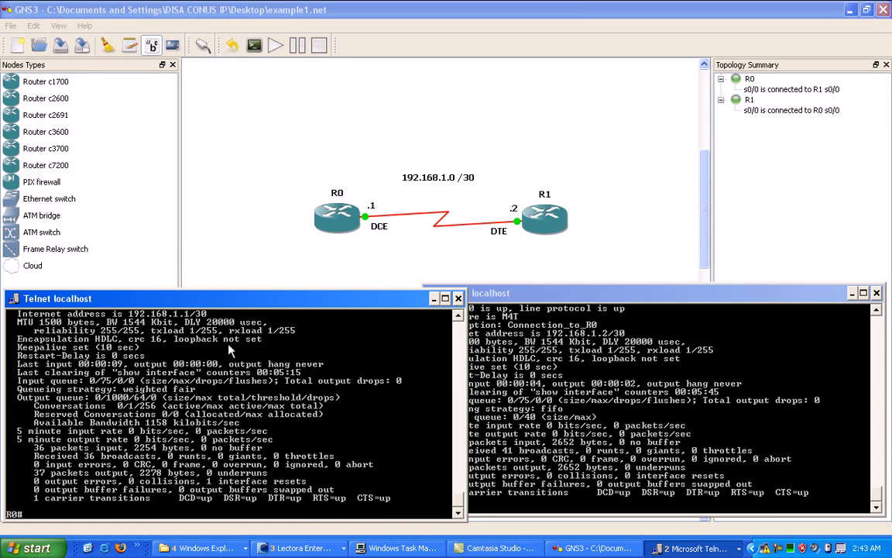
{"action": "scroll", "coordinate": [229, 350], "scroll_direction": "up", "scroll_amount": 2}
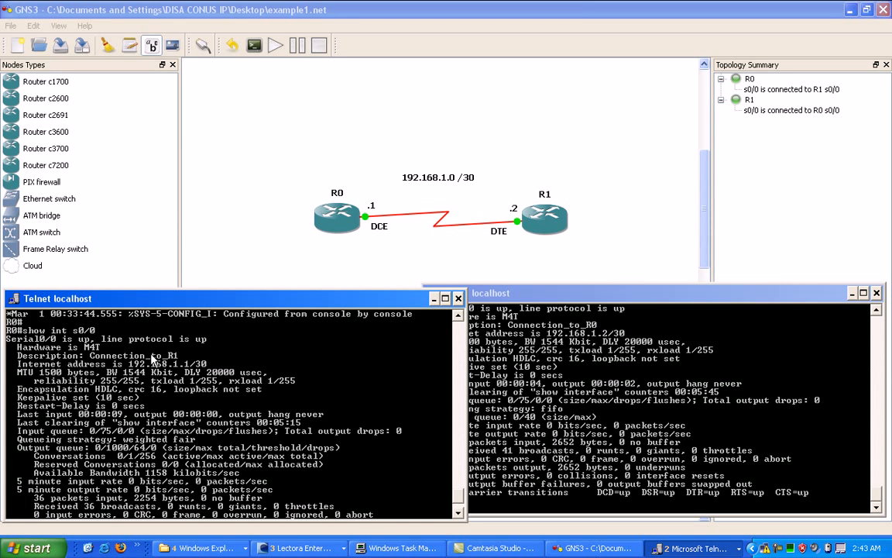
{"action": "scroll", "coordinate": [103, 368], "scroll_direction": "down", "scroll_amount": 2}
{"action": "scroll", "coordinate": [108, 364], "scroll_direction": "up", "scroll_amount": 2}
{"action": "scroll", "coordinate": [68, 337], "scroll_direction": "down", "scroll_amount": 2}
{"action": "scroll", "coordinate": [62, 423], "scroll_direction": "up", "scroll_amount": 2}
{"action": "scroll", "coordinate": [117, 486], "scroll_direction": "down", "scroll_amount": 2}
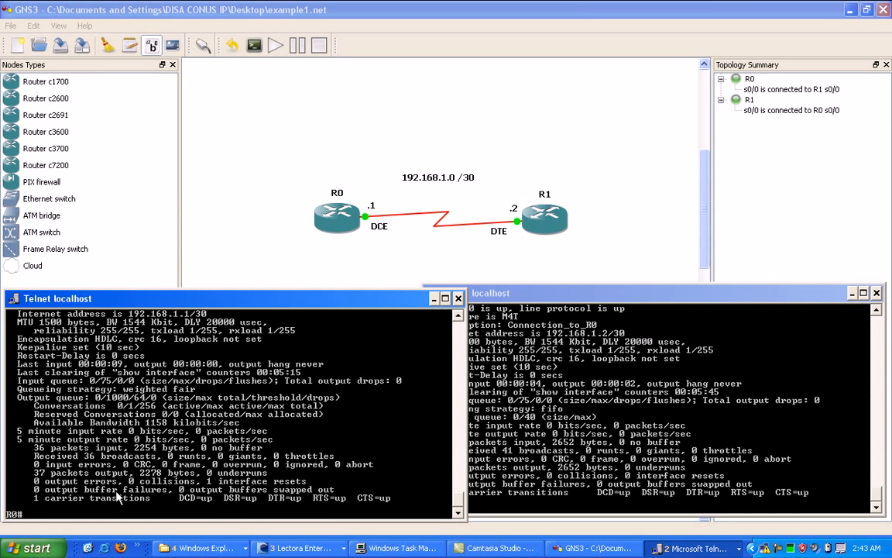
{"action": "left_click", "coordinate": [495, 377]}
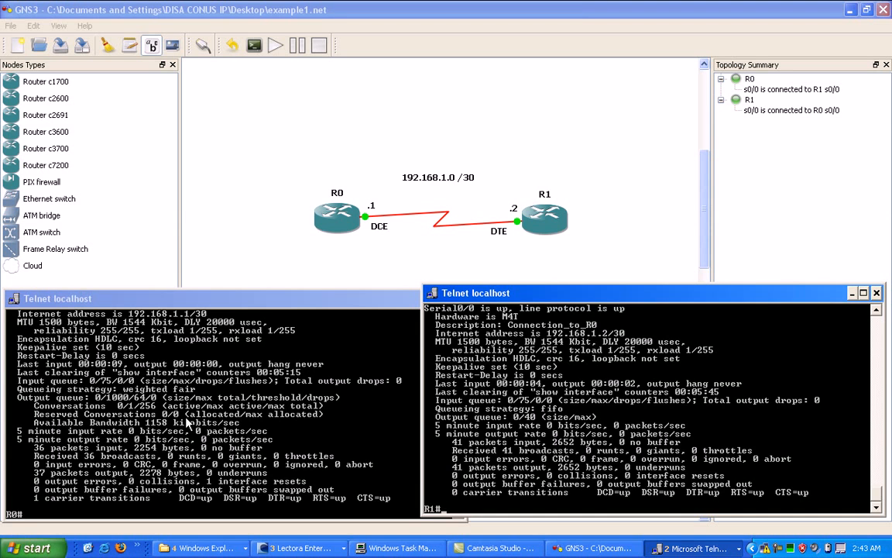
Clear the s0/0 interface counters on R0 and confirm the clearing.
{"action": "left_click", "coordinate": [147, 438]}
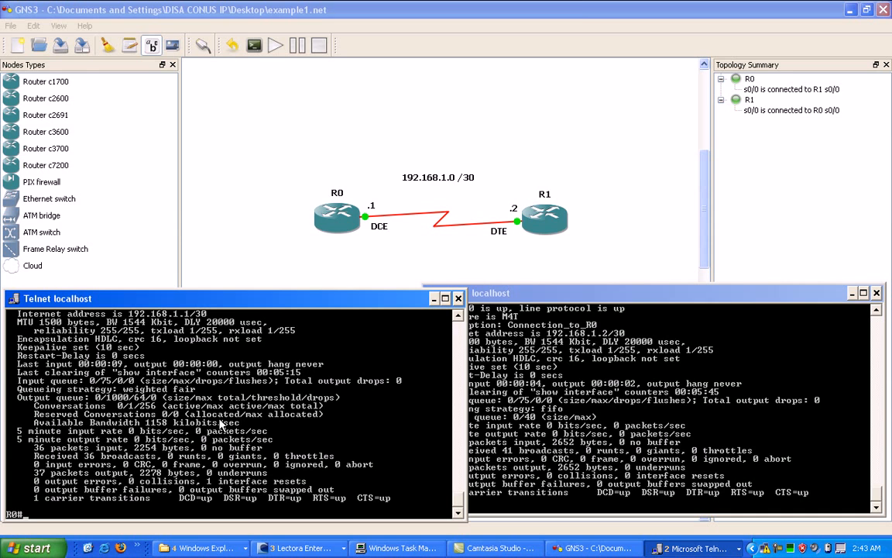
{"action": "type", "text": "clear counters s0/0"}
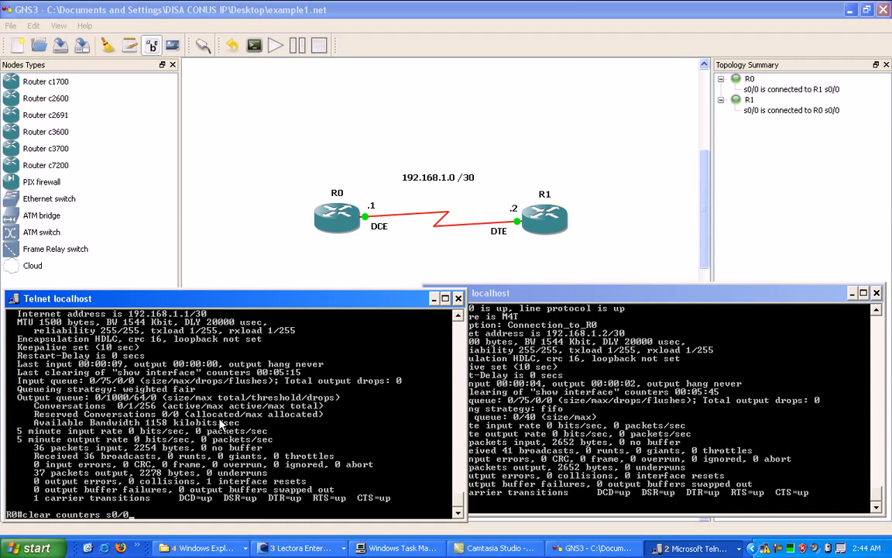
{"action": "key", "text": "Return"}
{"action": "key", "text": "Return"}
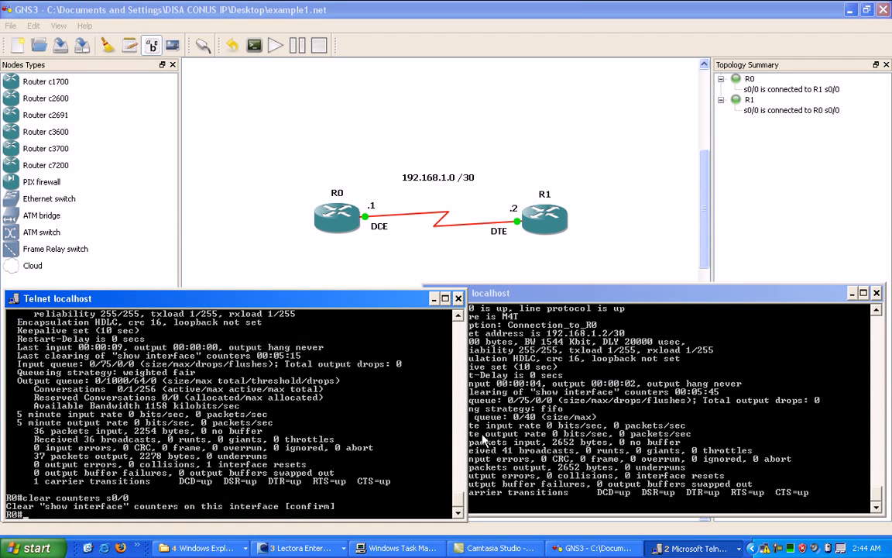
Clear the s0/0 interface counters on R1 and confirm the clearing.
{"action": "left_click", "coordinate": [533, 386]}
{"action": "type", "text": "clear cou"}
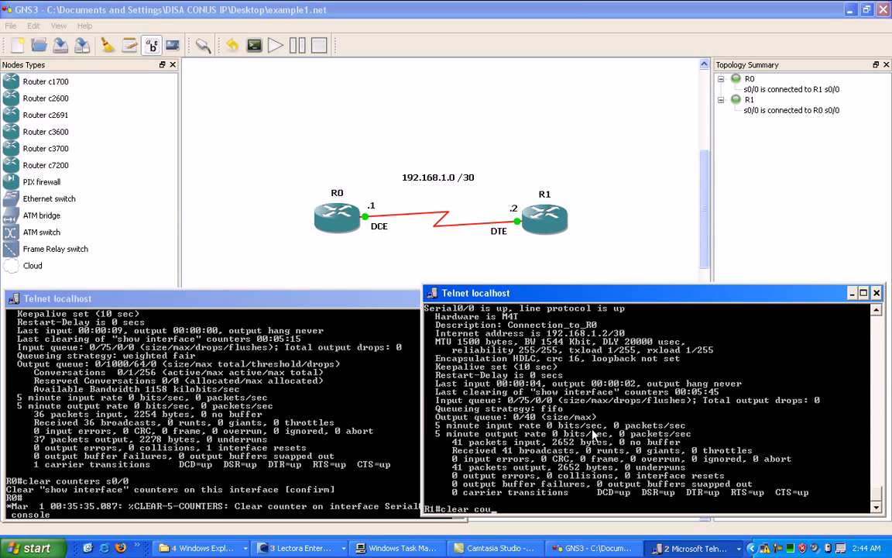
{"action": "type", "text": "nters s0/0"}
{"action": "key", "text": "Return"}
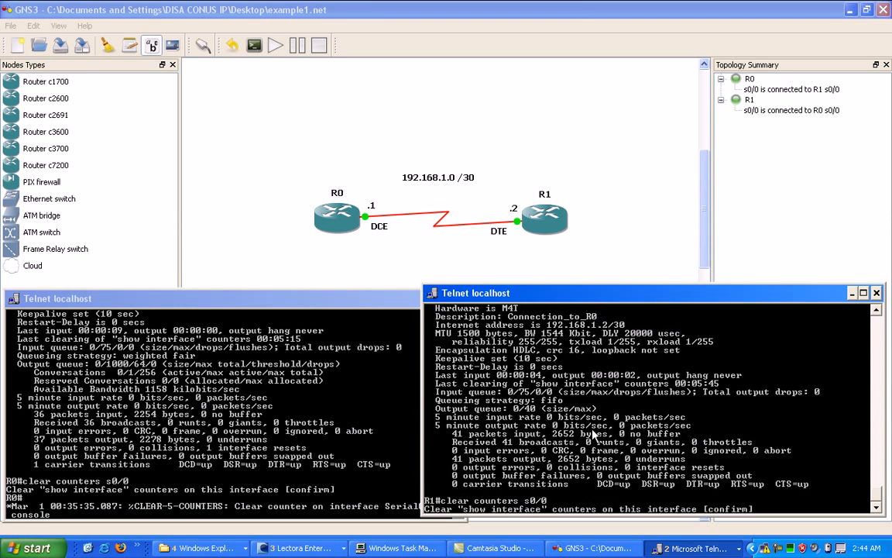
{"action": "key", "text": "Return"}
Show the complete s0/0 interface details on R0 again to check the cleared counters.
{"action": "left_click", "coordinate": [23, 455]}
{"action": "key", "text": "Return"}
{"action": "key", "text": "Return"}
{"action": "key", "text": "Return"}
{"action": "key", "text": "Return"}
{"action": "key", "text": "Return"}
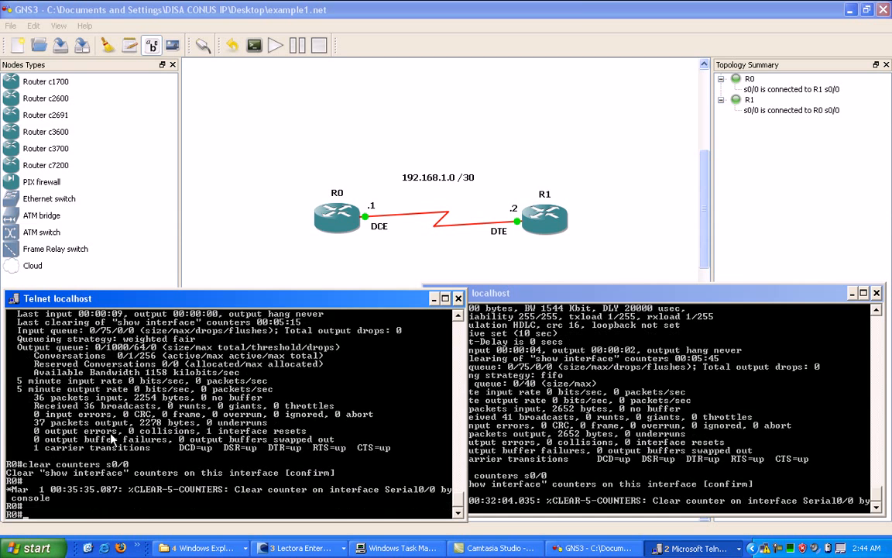
{"action": "type", "text": "show int s0/0"}
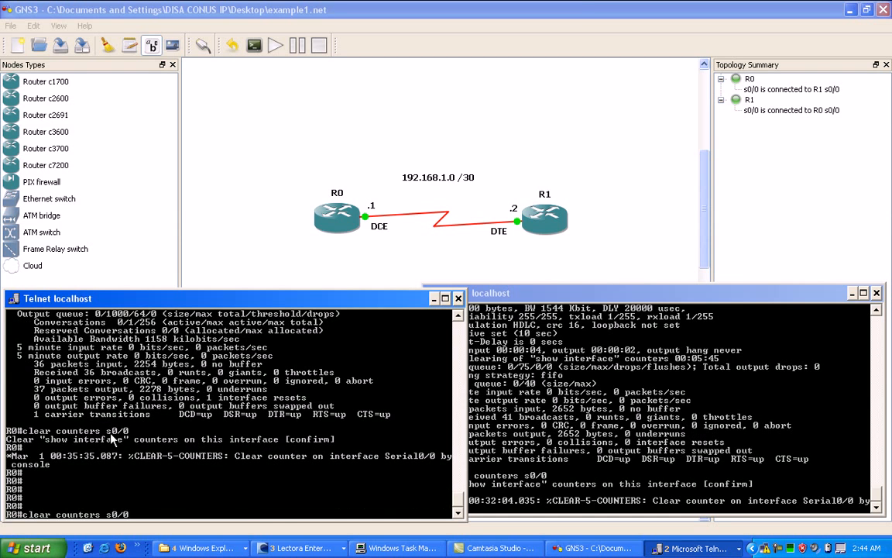
{"action": "key", "text": "Return"}
{"action": "key", "text": "space"}
Show the complete s0/0 interface details on R1 again to check the cleared counters.
{"action": "left_click", "coordinate": [591, 381]}
{"action": "key", "text": "Return"}
{"action": "key", "text": "Return"}
{"action": "key", "text": "Up"}
{"action": "key", "text": "Up"}
{"action": "key", "text": "Return"}
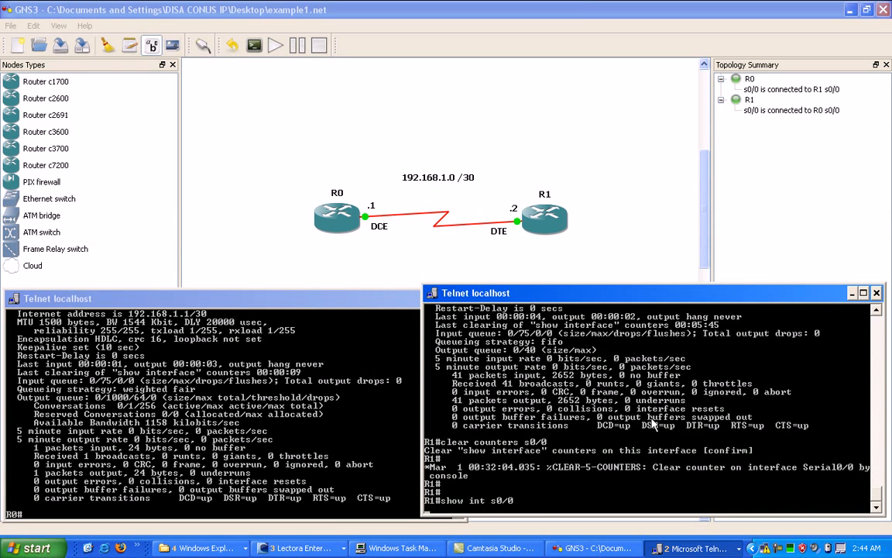
{"action": "key", "text": "space"}
Ping R1's address 192.168.1.2 from R0 to test the serial link, and return to R1's console.
{"action": "left_click", "coordinate": [72, 418]}
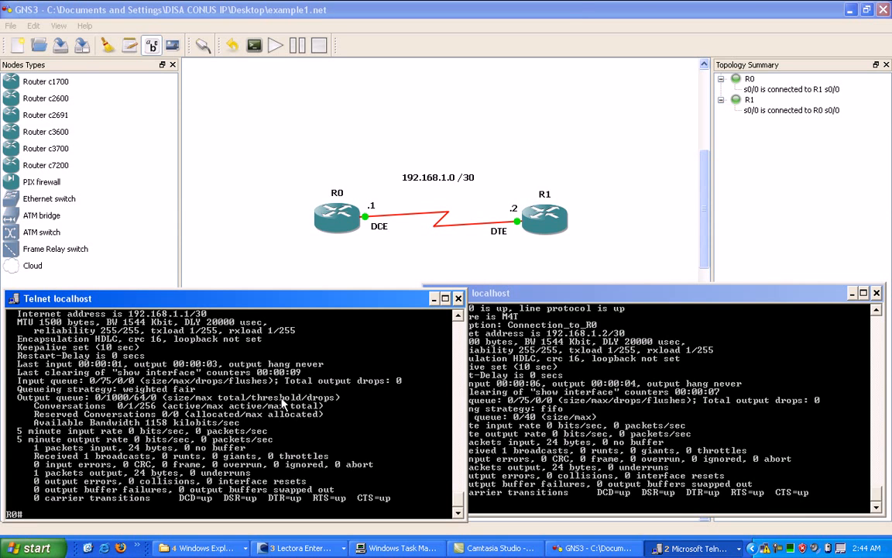
{"action": "type", "text": "ping 192.168.1.2"}
{"action": "key", "text": "Return"}
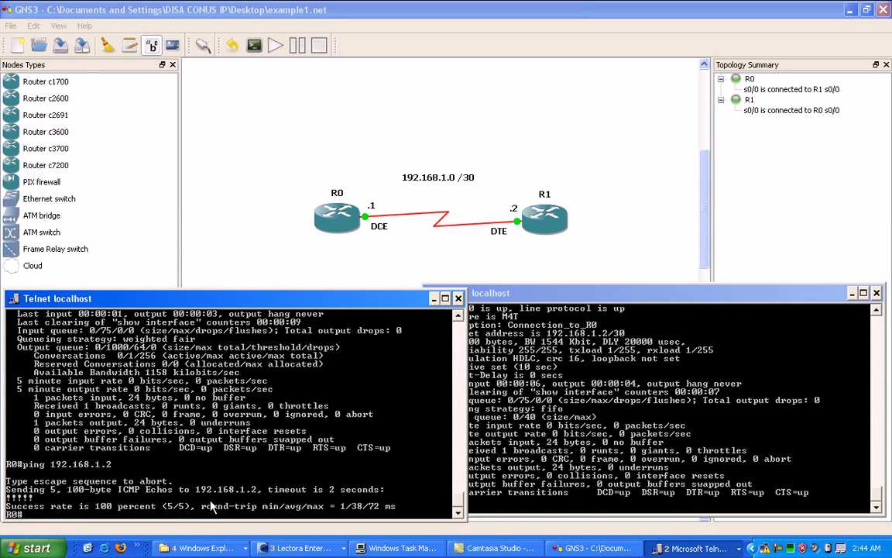
{"action": "left_click", "coordinate": [588, 458]}
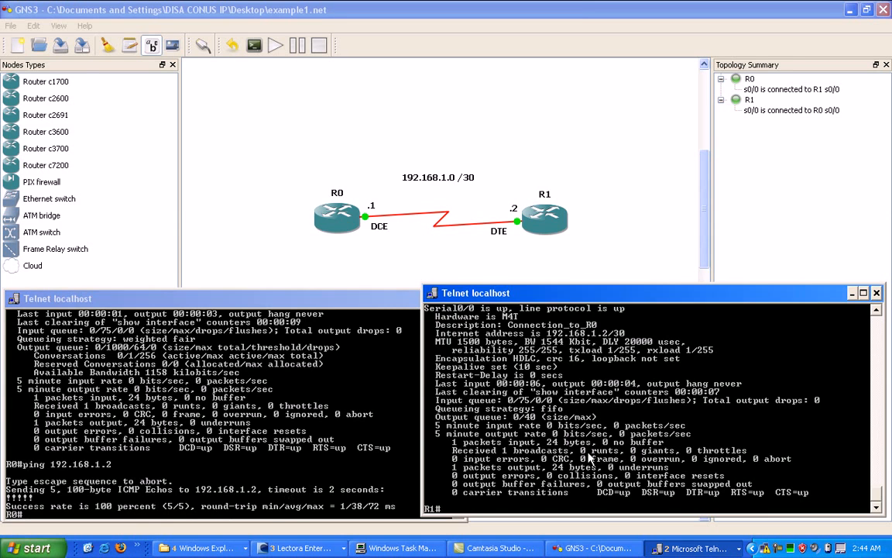
Ping R0's address 192.168.1.1 from R1 to test the serial link, and return to R0's console.
{"action": "type", "text": "ping 192.168.1.1"}
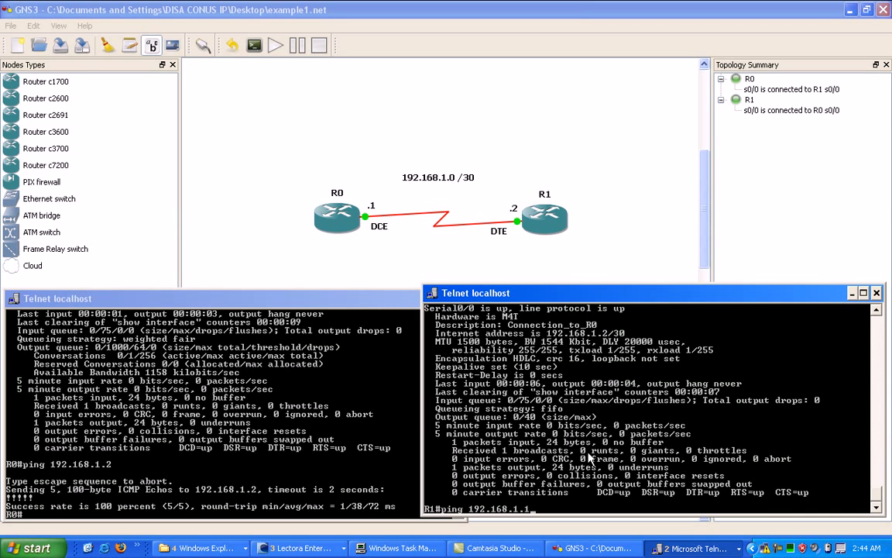
{"action": "key", "text": "Return"}
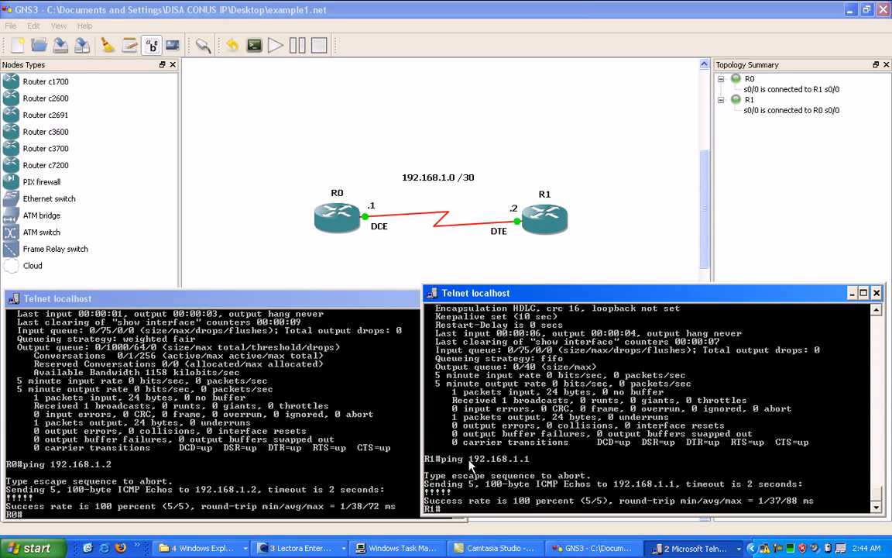
{"action": "left_click", "coordinate": [186, 460]}
Show the complete s0/0 interface details on R0 to check the packet counters after the pings.
{"action": "type", "text": "show int s0/0"}
{"action": "key", "text": "Return"}
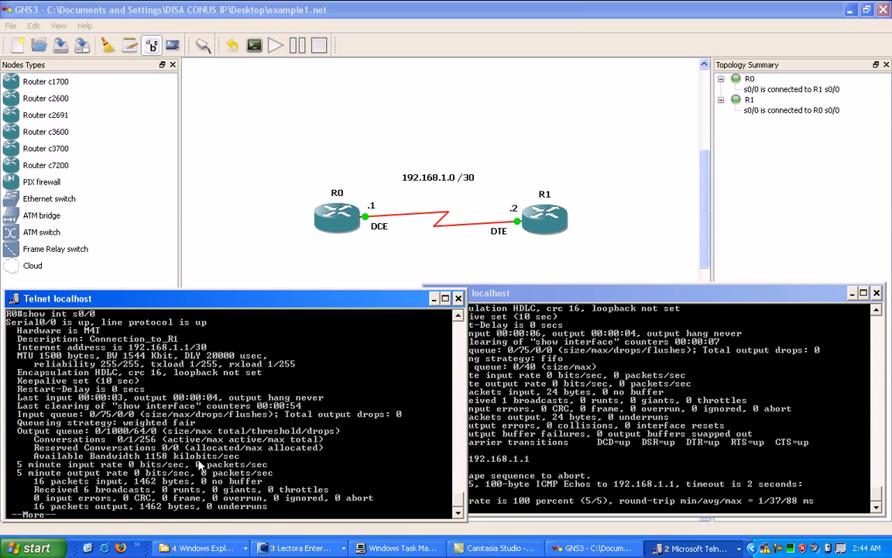
{"action": "key", "text": "space"}
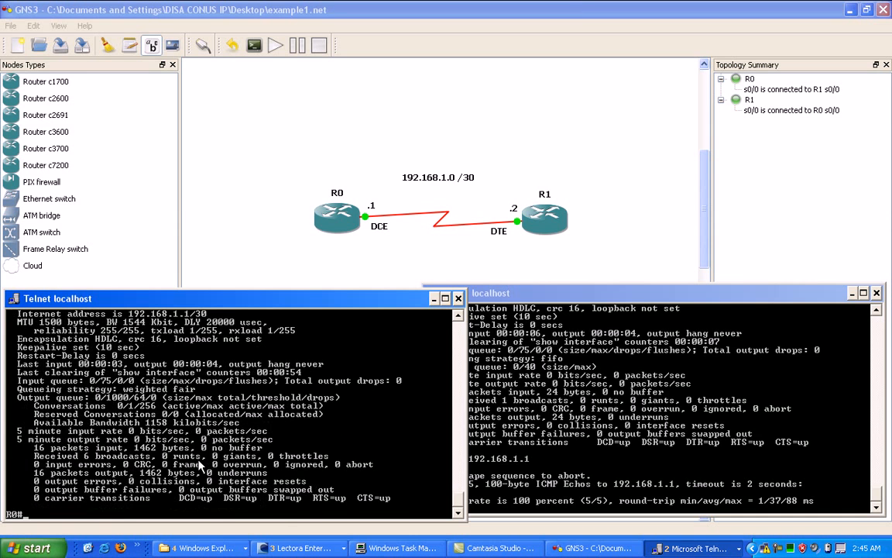
Repeat the ping to 192.168.1.1 from R1's console.
{"action": "left_click", "coordinate": [609, 365]}
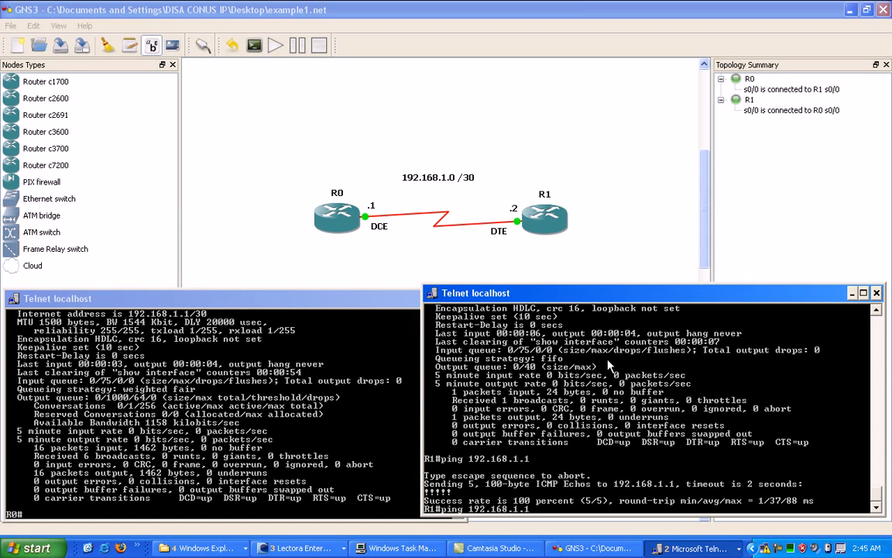
{"action": "key", "text": "Up"}
{"action": "key", "text": "Return"}
Run an extended ping from R0 to 192.168.1.2 with a repeat count of 500, keeping the defaults for all other options.
{"action": "left_click", "coordinate": [238, 426]}
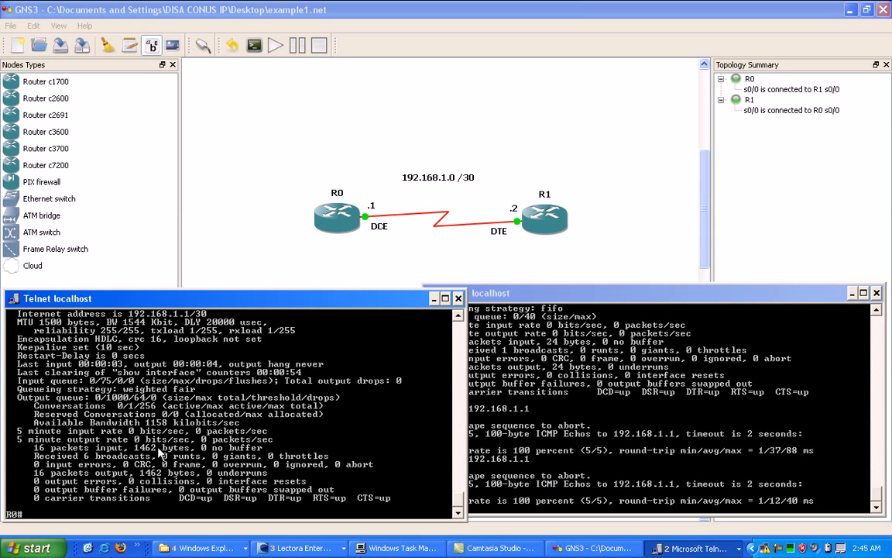
{"action": "type", "text": "ping"}
{"action": "key", "text": "Return"}
{"action": "key", "text": "Return"}
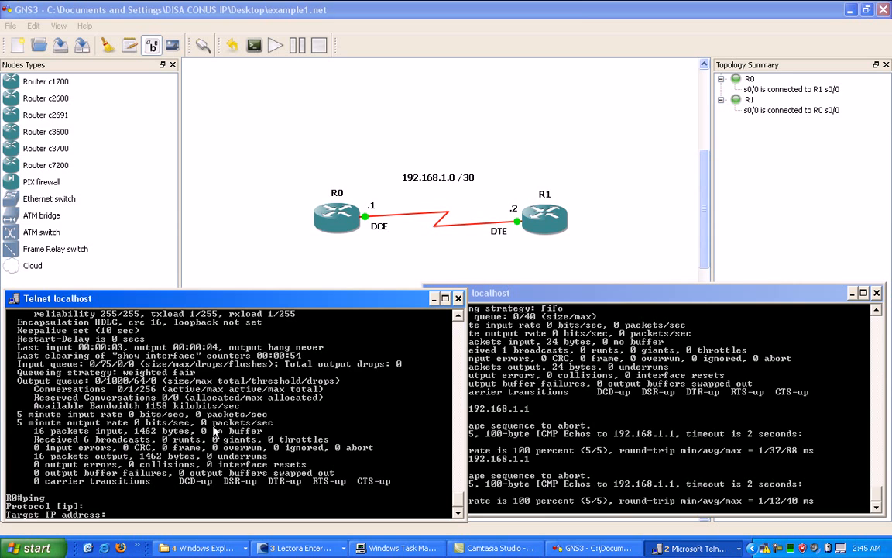
{"action": "type", "text": "192.168.1.2"}
{"action": "key", "text": "Return"}
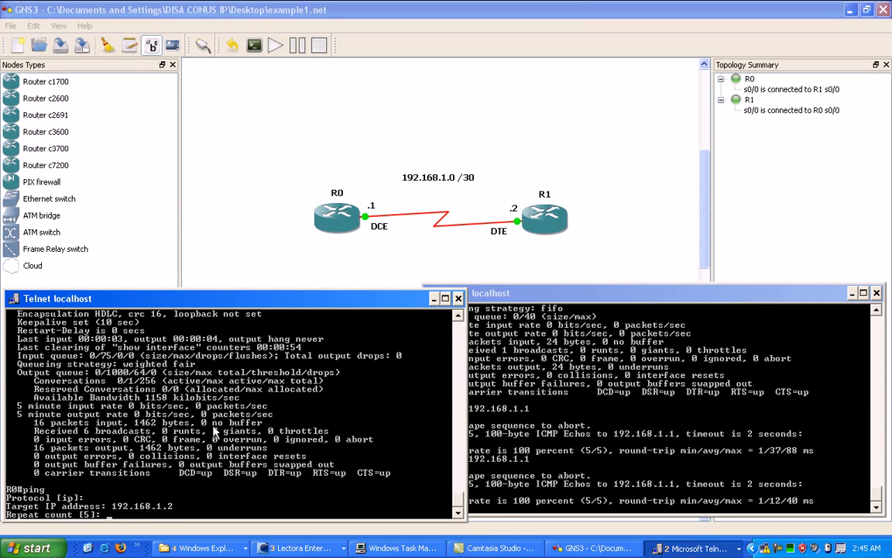
{"action": "type", "text": "500"}
{"action": "key", "text": "Return"}
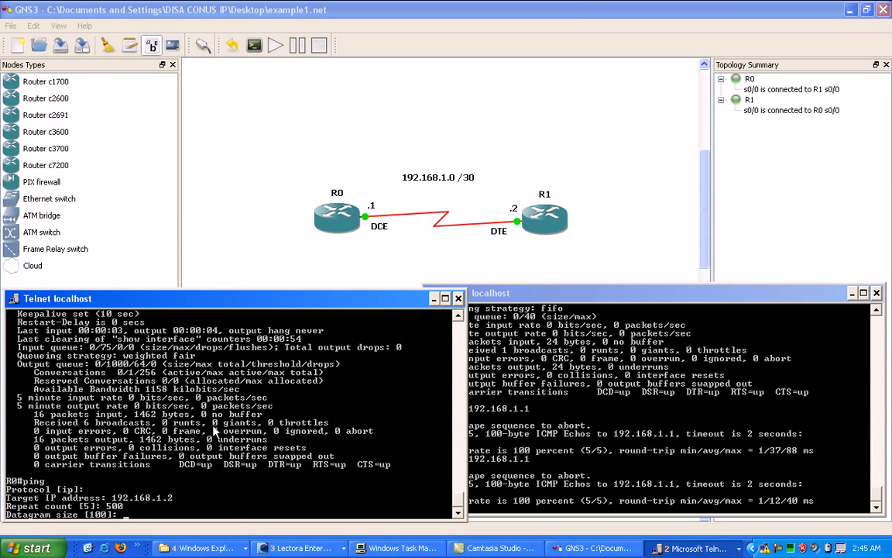
{"action": "key", "text": "Return"}
{"action": "key", "text": "Return"}
{"action": "key", "text": "Return"}
{"action": "key", "text": "Return"}
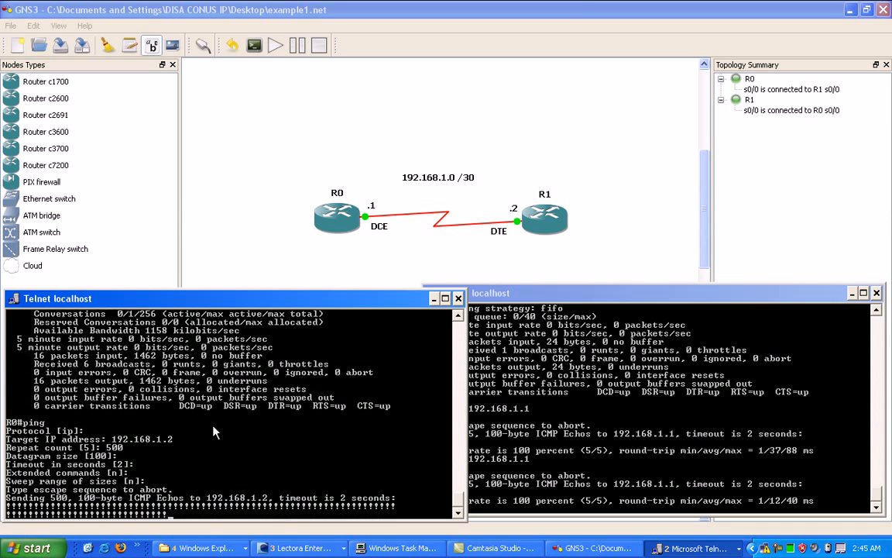
Show the complete s0/0 interface details on R1 twice to examine the traffic rates and packet counters.
{"action": "left_click", "coordinate": [657, 441]}
{"action": "key", "text": "Up"}
{"action": "key", "text": "Up"}
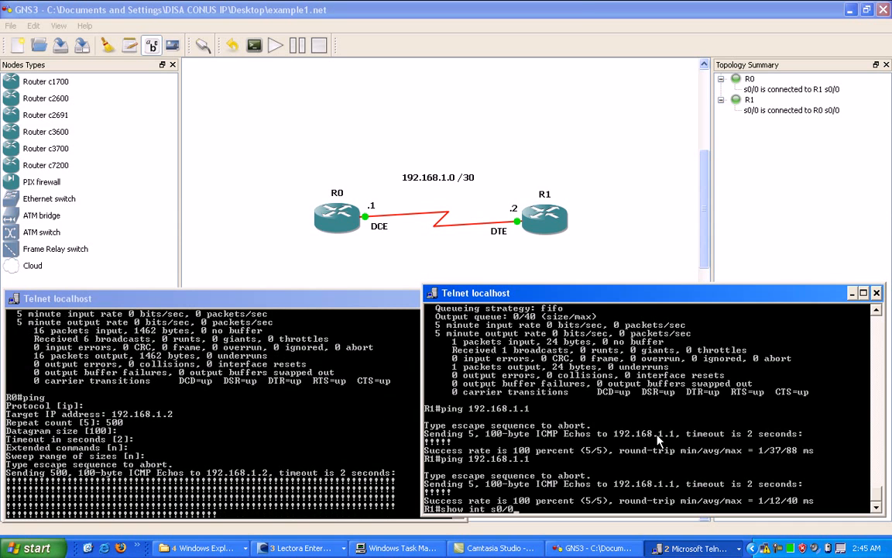
{"action": "key", "text": "Return"}
{"action": "key", "text": "space"}
{"action": "key", "text": "Up"}
{"action": "key", "text": "Return"}
{"action": "key", "text": "space"}
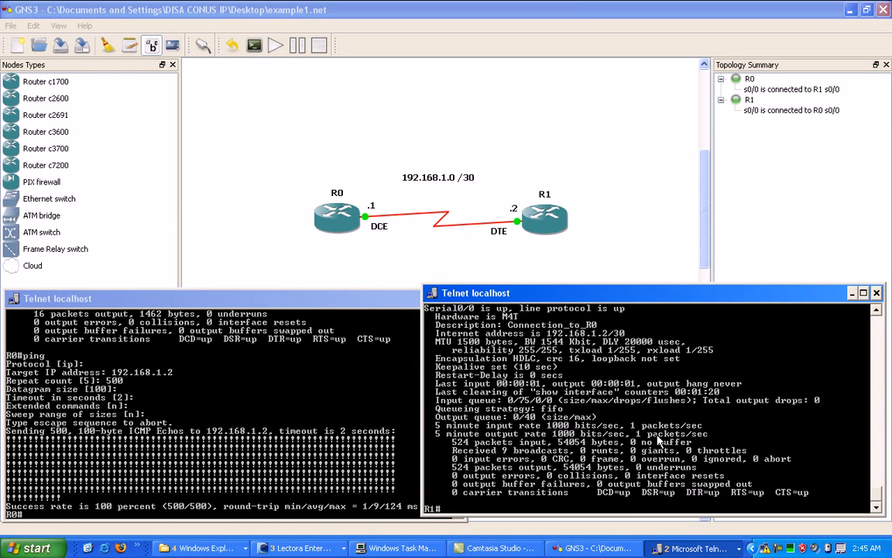
Show the complete s0/0 interface details on R0 twice to examine the traffic rates and packet counters.
{"action": "left_click", "coordinate": [168, 425]}
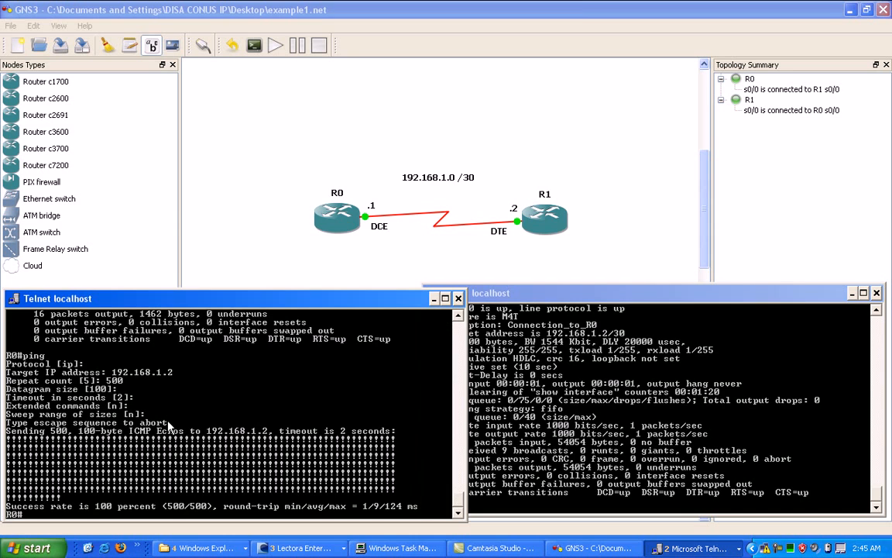
{"action": "type", "text": "ping"}
{"action": "key", "text": "Up"}
{"action": "key", "text": "Return"}
{"action": "key", "text": "space"}
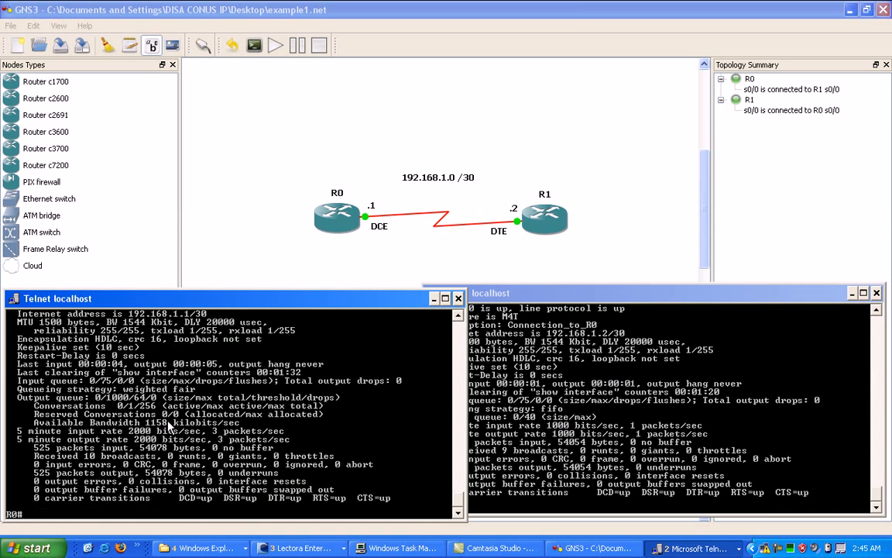
{"action": "key", "text": "Up"}
{"action": "key", "text": "Return"}
{"action": "key", "text": "space"}
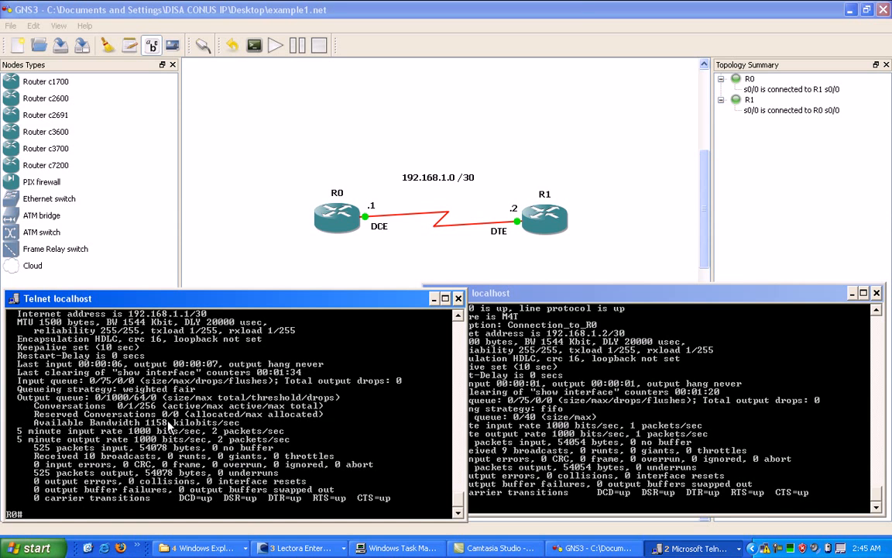